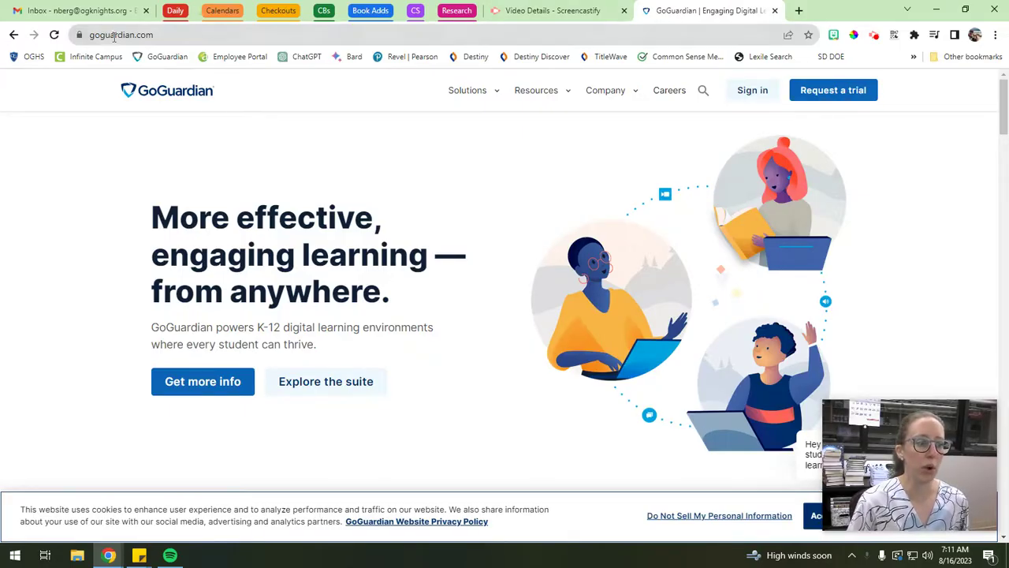
Step: Sign in to GoGuardian with the teacher's school Google account
{"action": "left_click", "coordinate": [752, 92]}
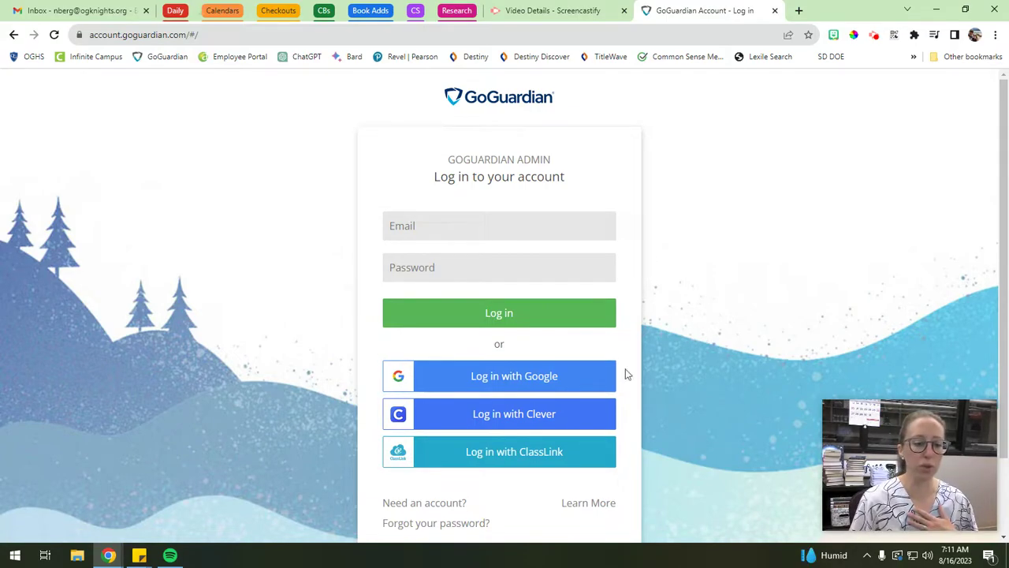
{"action": "left_click", "coordinate": [529, 377]}
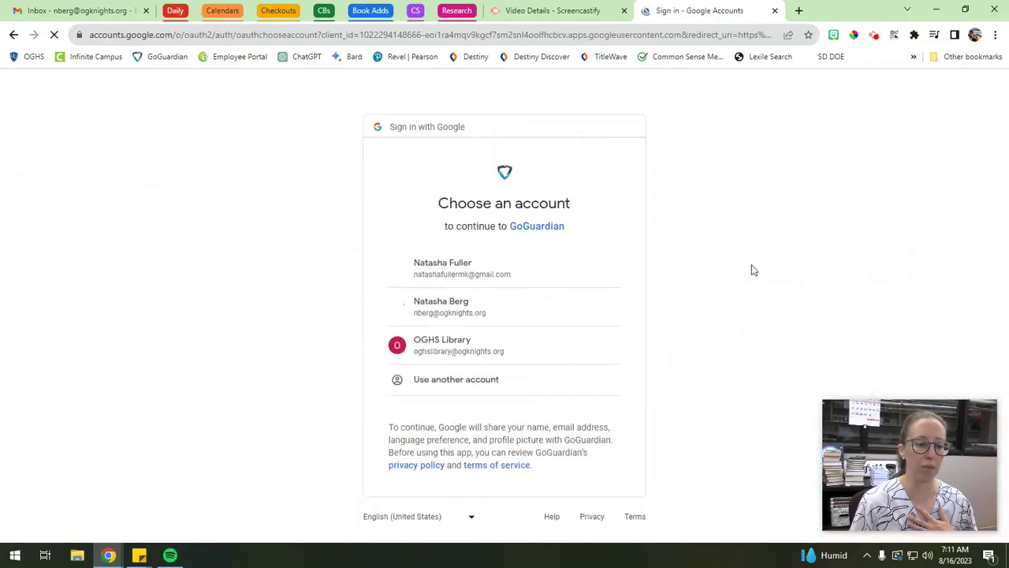
{"action": "left_click", "coordinate": [453, 305]}
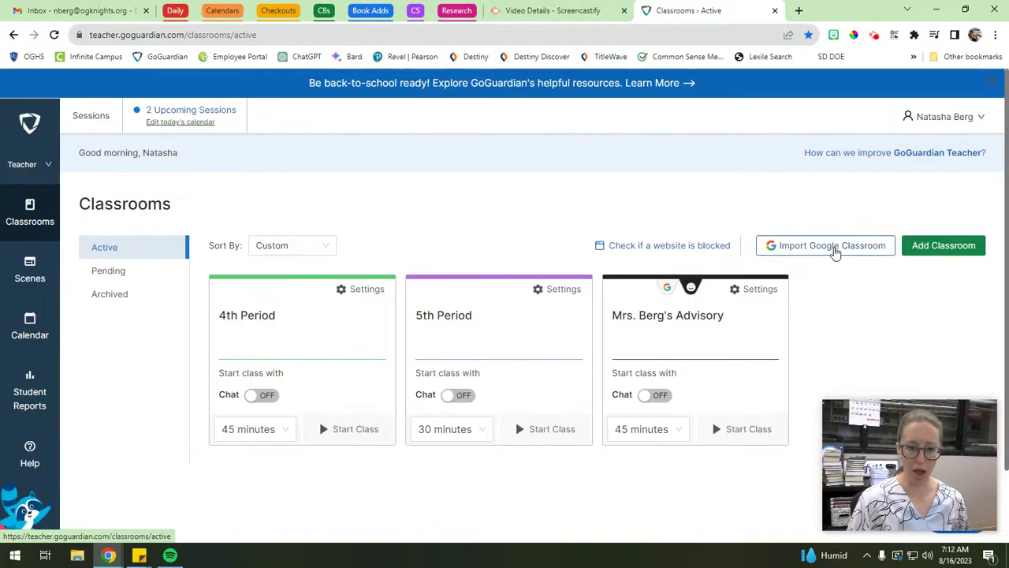
Step: Import only the Orientation to Teaching class from Google Classroom
{"action": "left_click", "coordinate": [835, 251]}
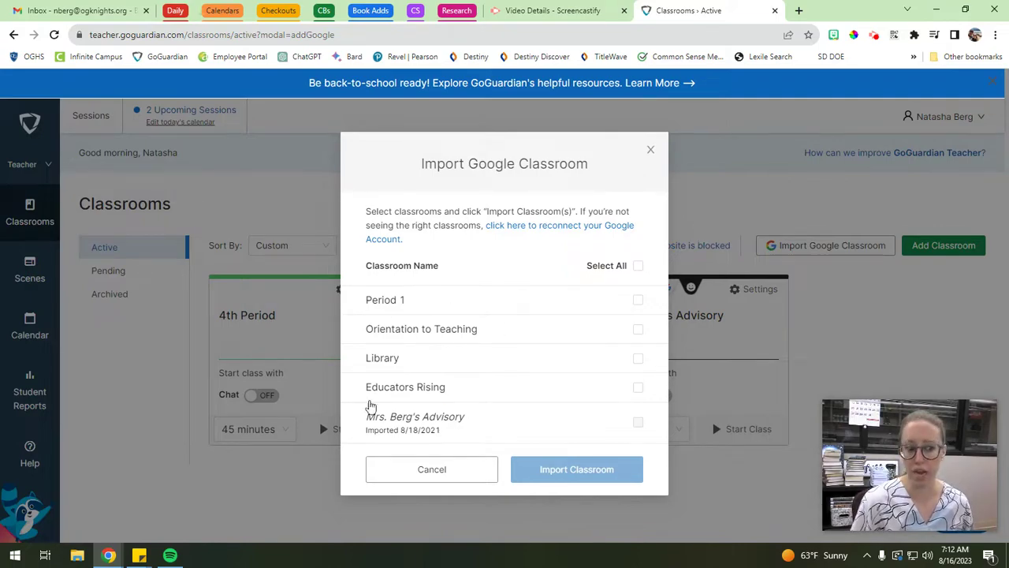
{"action": "left_click", "coordinate": [638, 265]}
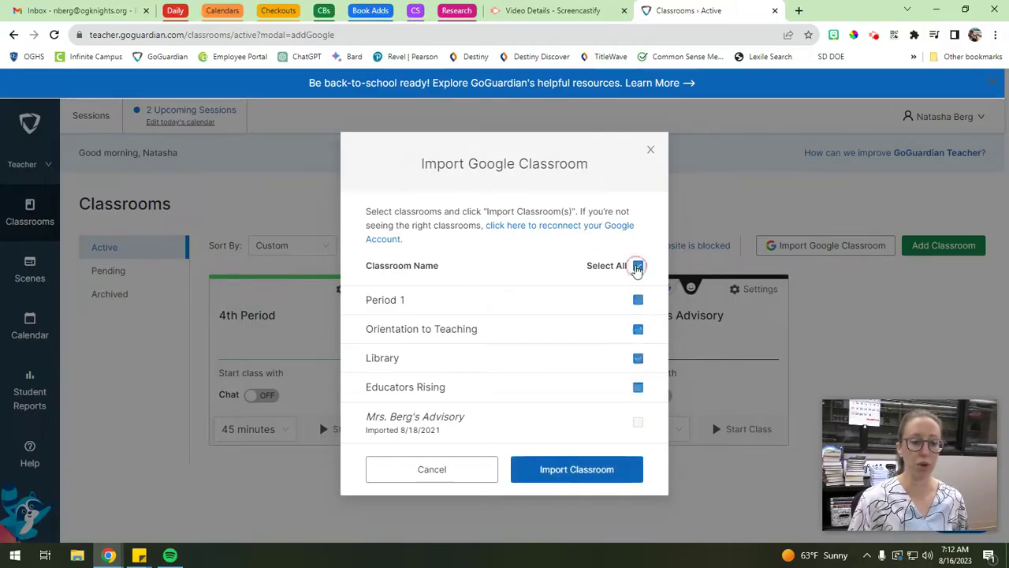
{"action": "left_click", "coordinate": [638, 265]}
{"action": "left_click", "coordinate": [637, 329]}
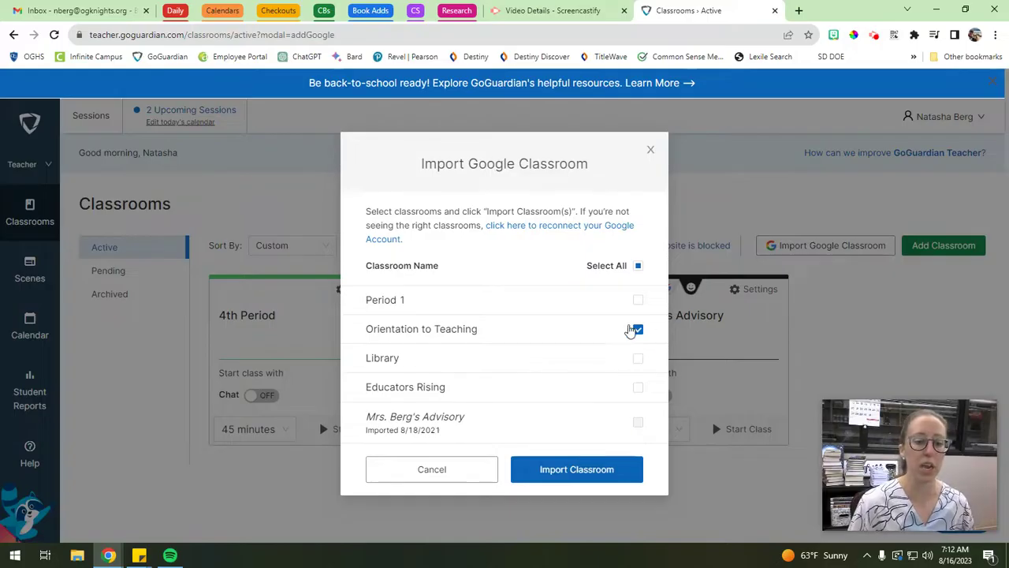
{"action": "left_click", "coordinate": [580, 478]}
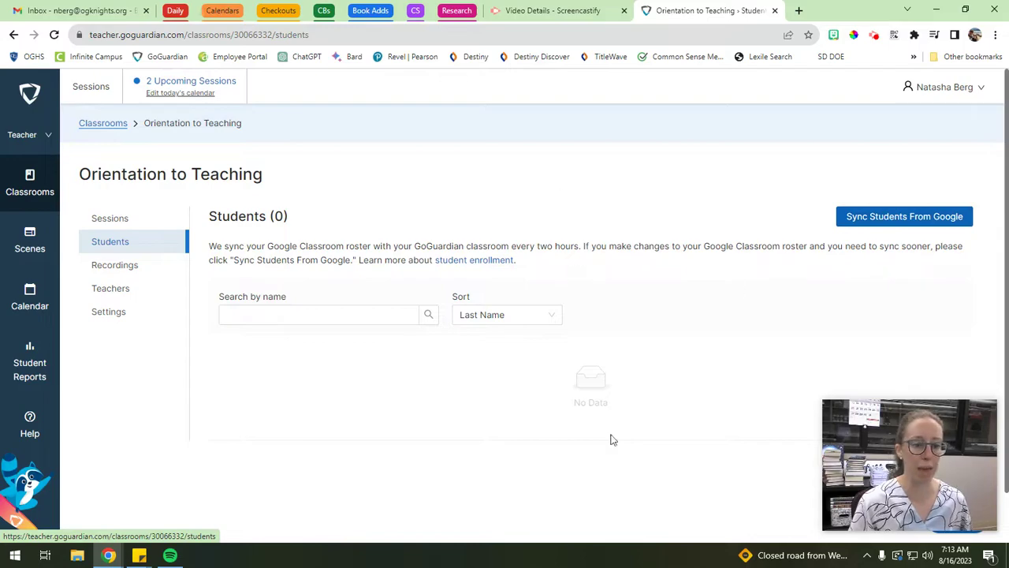
Step: Return to the active classrooms and move the Orientation to Teaching card to first place, ahead of 4th Period
{"action": "left_click", "coordinate": [105, 126]}
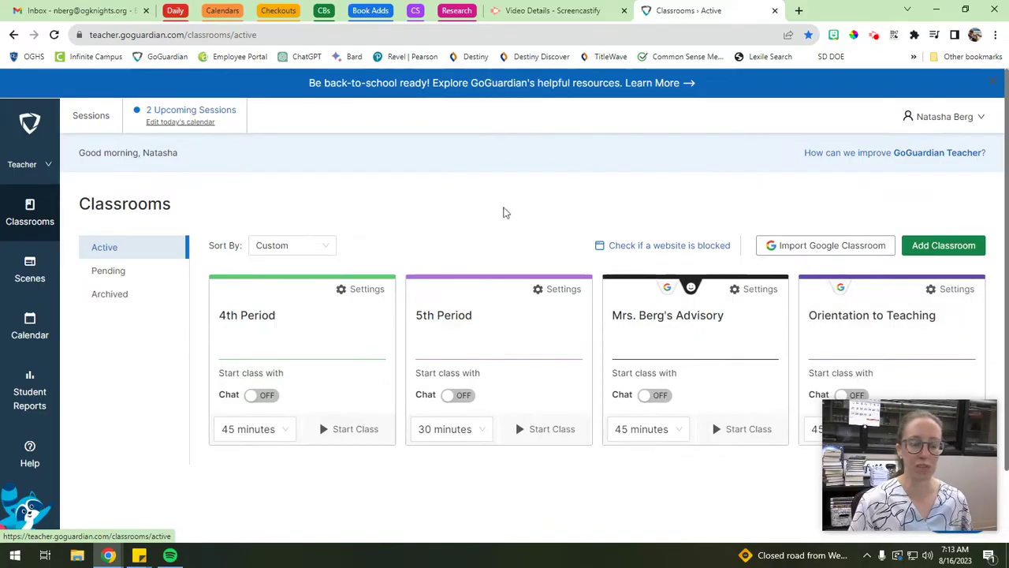
{"action": "scroll", "coordinate": [741, 203], "scroll_direction": "down", "scroll_amount": 1}
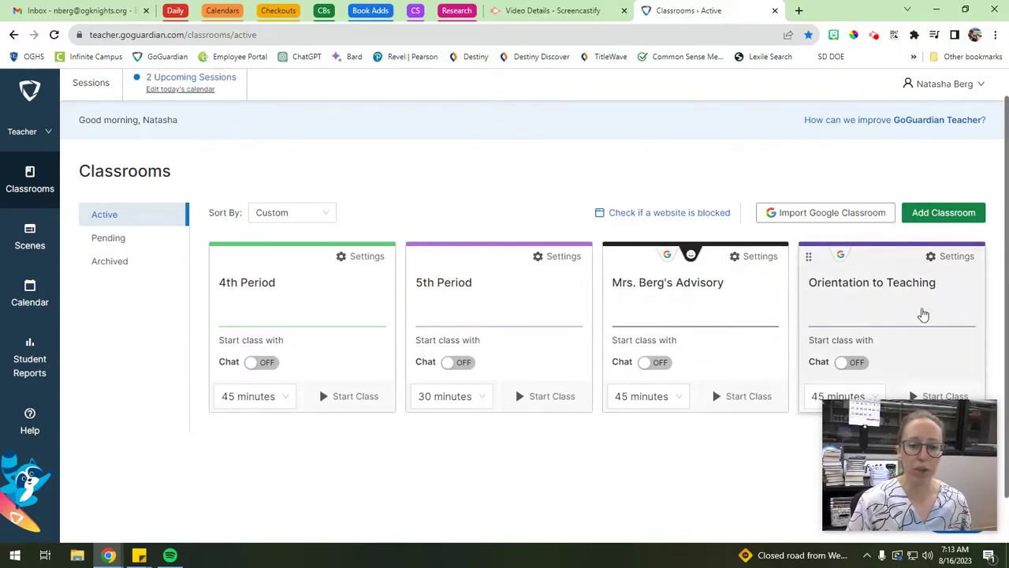
{"action": "left_click_drag", "start_coordinate": [848, 281], "coordinate": [280, 272]}
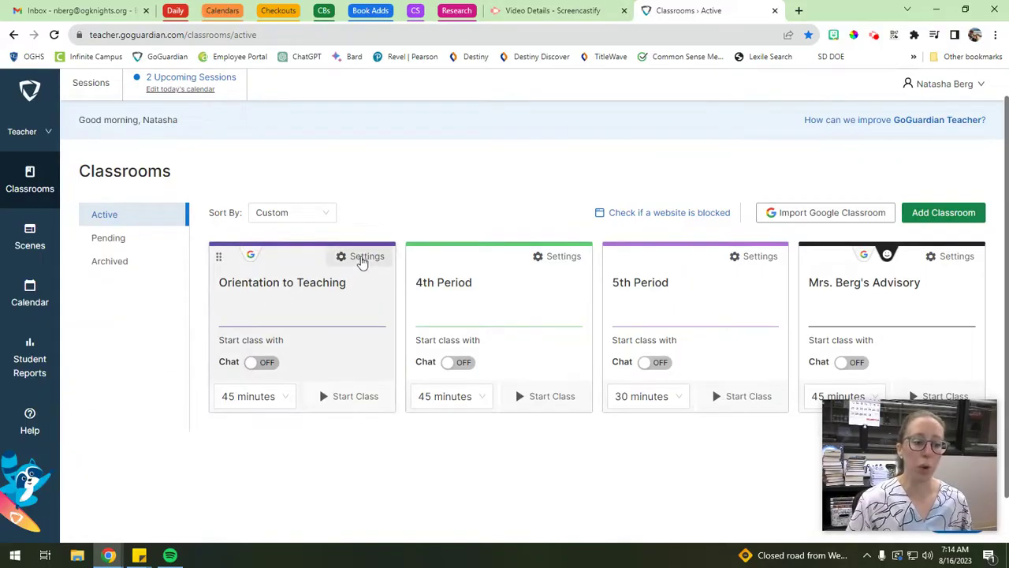
Step: Open the page for adding students to Orientation to Teaching and examine its roster search and Google sync options
{"action": "left_click", "coordinate": [349, 260]}
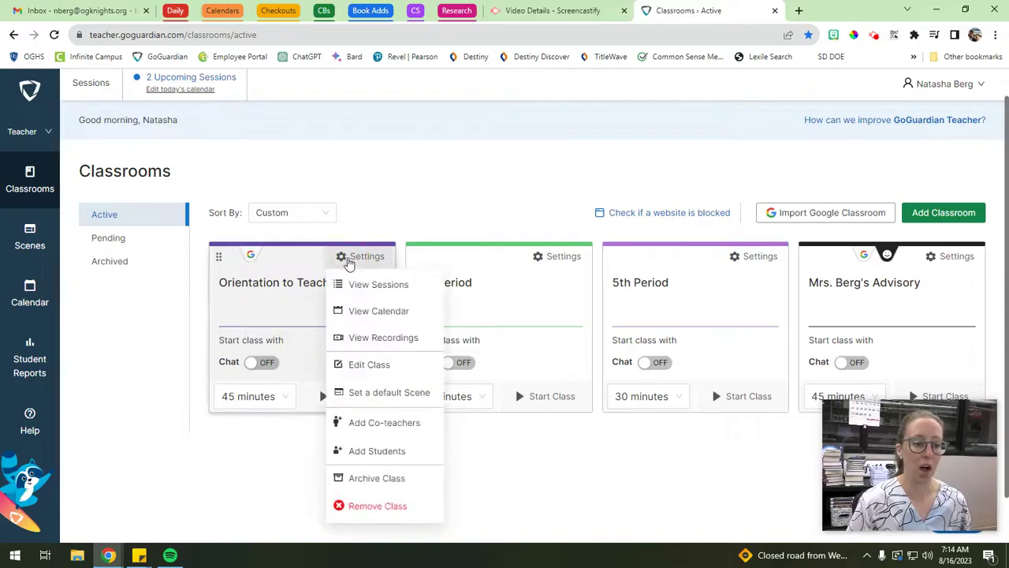
{"action": "left_click", "coordinate": [356, 262]}
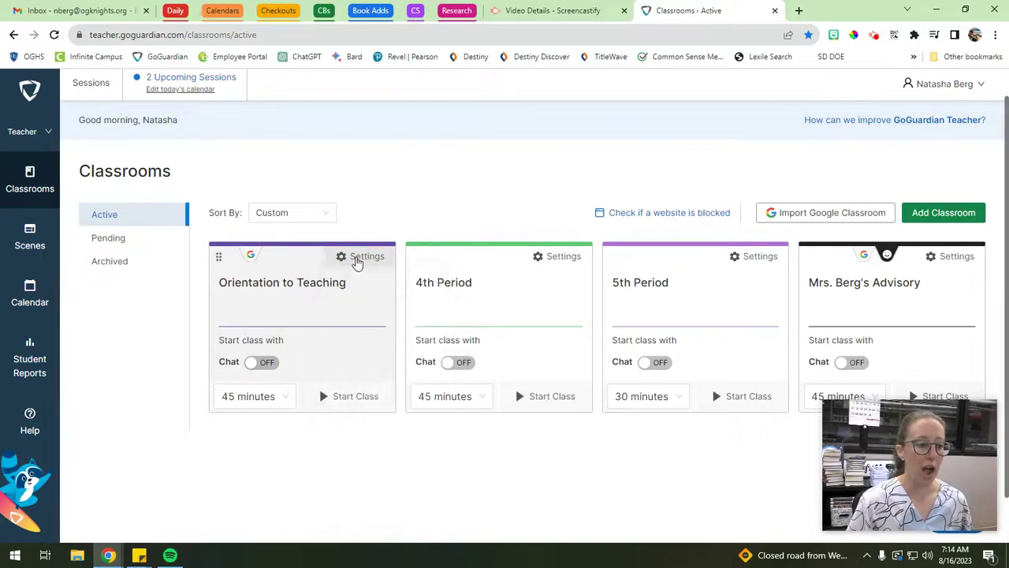
{"action": "left_click", "coordinate": [356, 262]}
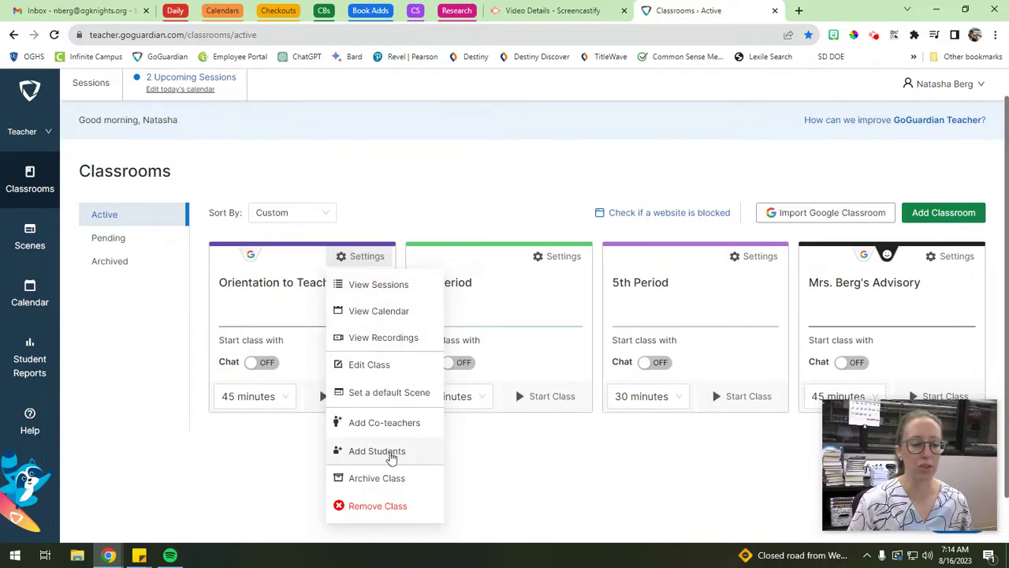
{"action": "left_click", "coordinate": [392, 456]}
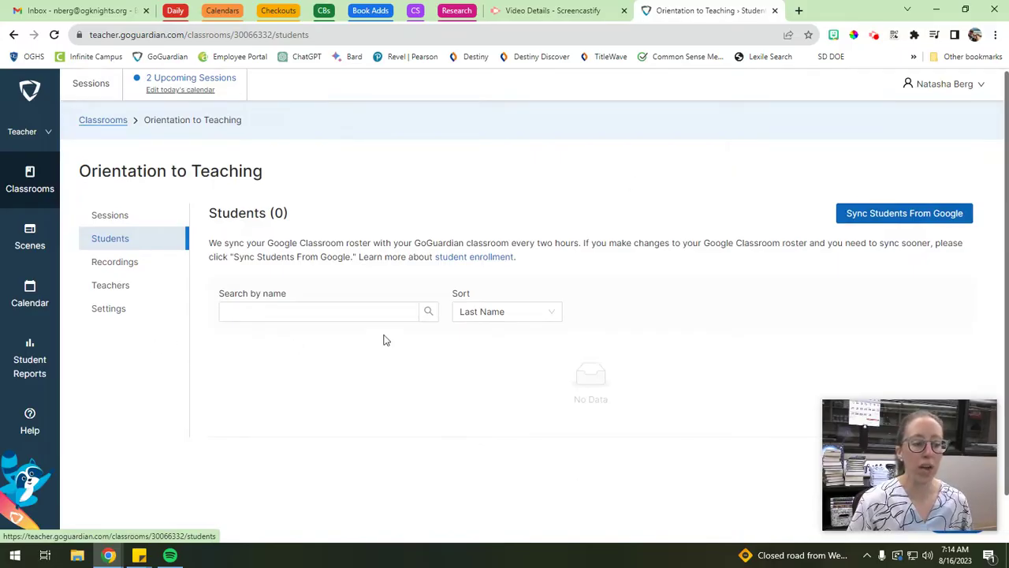
{"action": "left_click", "coordinate": [276, 311]}
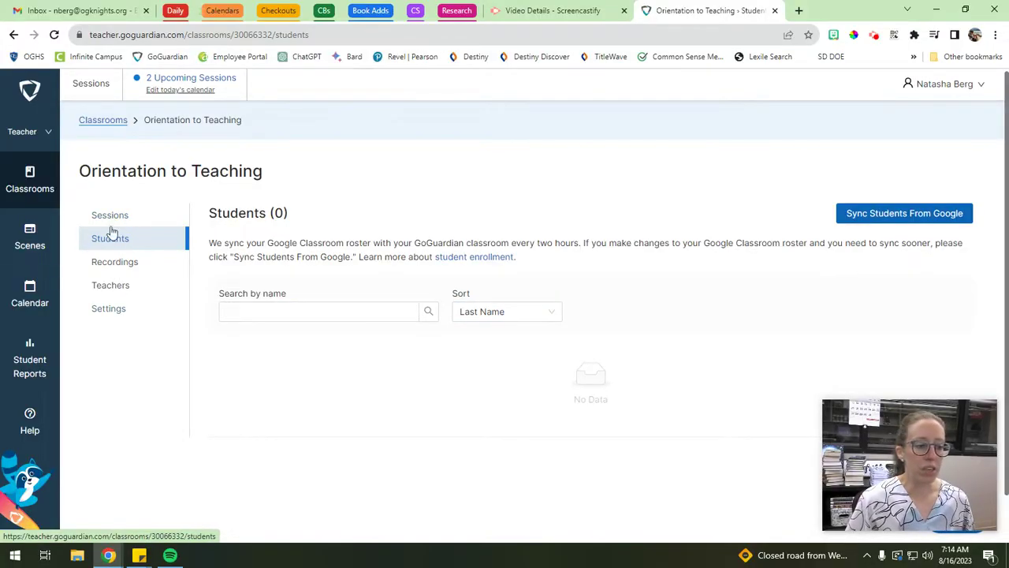
Step: Set the Orientation to Teaching classroom's tile color to Curious Blue, save the update and return to the classrooms overview
{"action": "left_click", "coordinate": [108, 310]}
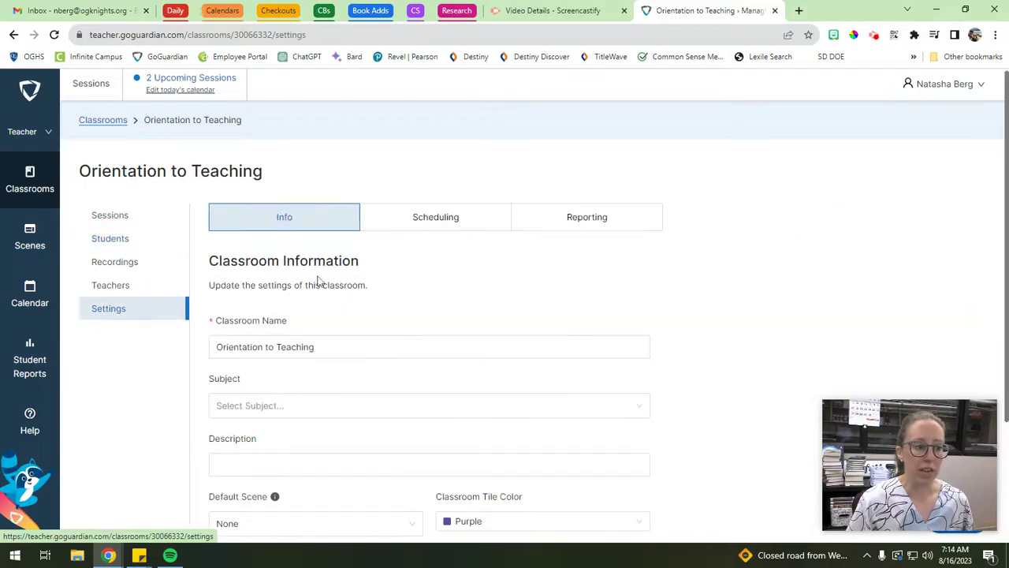
{"action": "scroll", "coordinate": [371, 261], "scroll_direction": "down", "scroll_amount": 2}
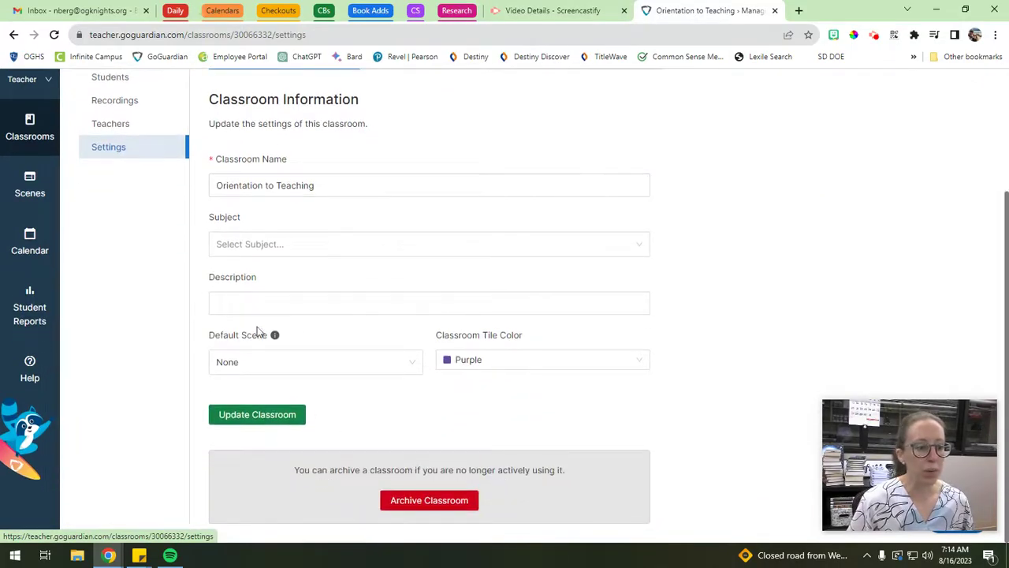
{"action": "left_click", "coordinate": [604, 363]}
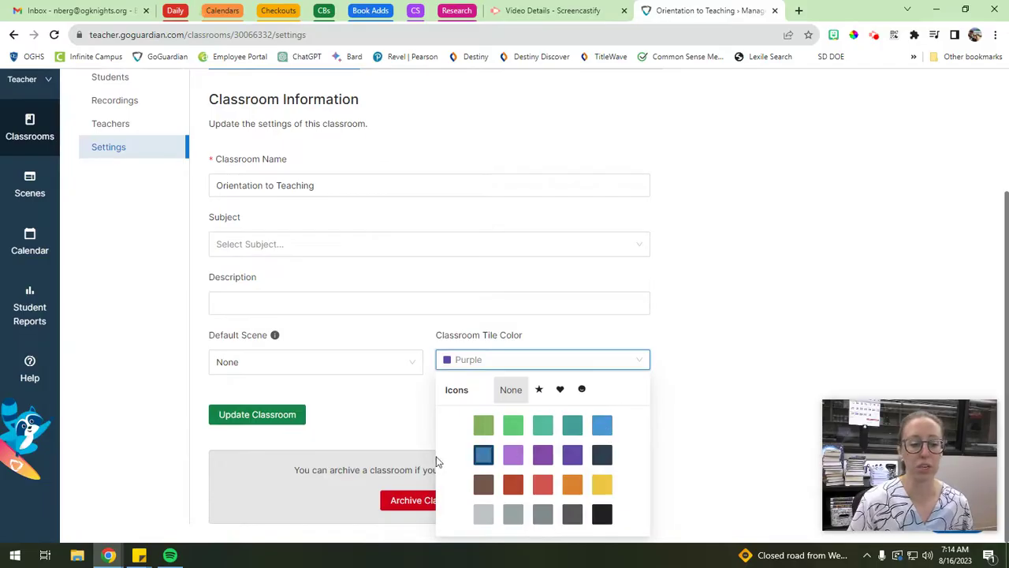
{"action": "left_click", "coordinate": [603, 426]}
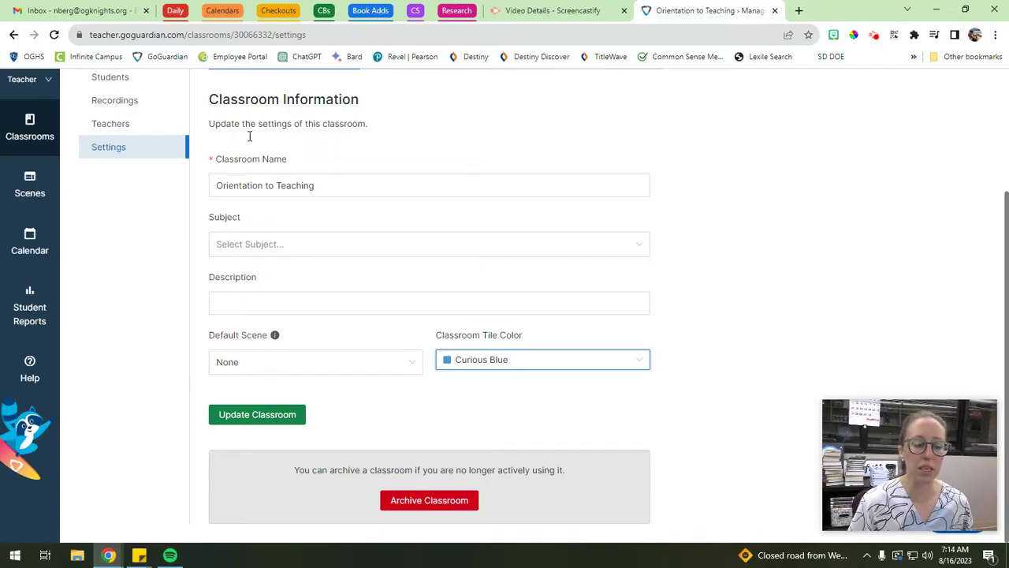
{"action": "left_click", "coordinate": [268, 424]}
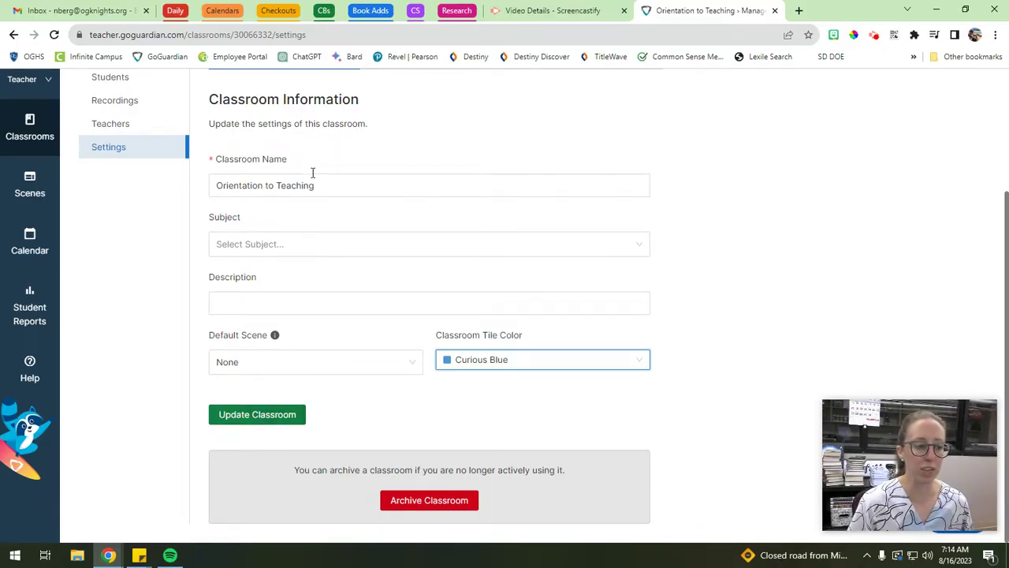
{"action": "left_click", "coordinate": [254, 426]}
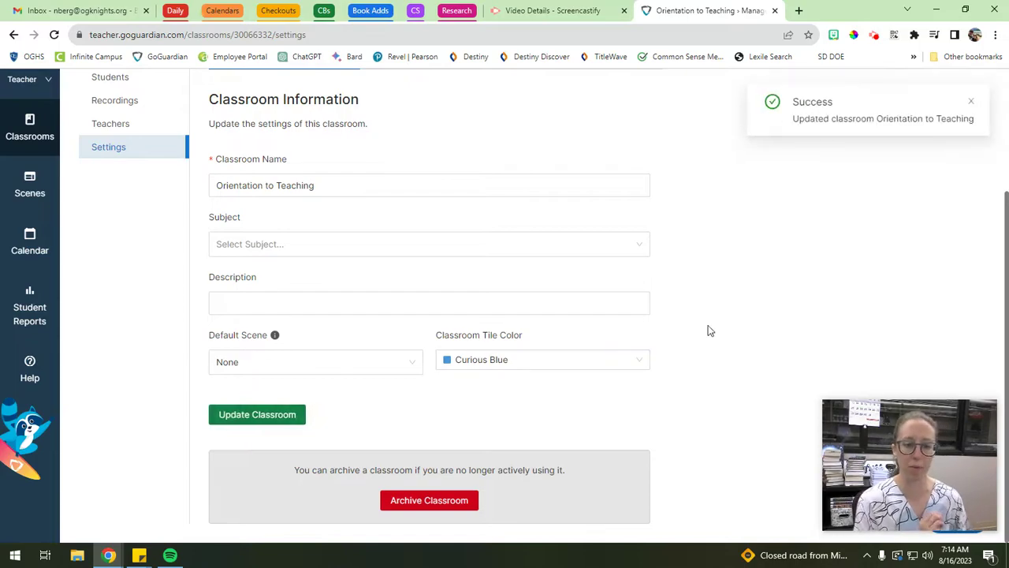
{"action": "scroll", "coordinate": [694, 327], "scroll_direction": "up", "scroll_amount": 3}
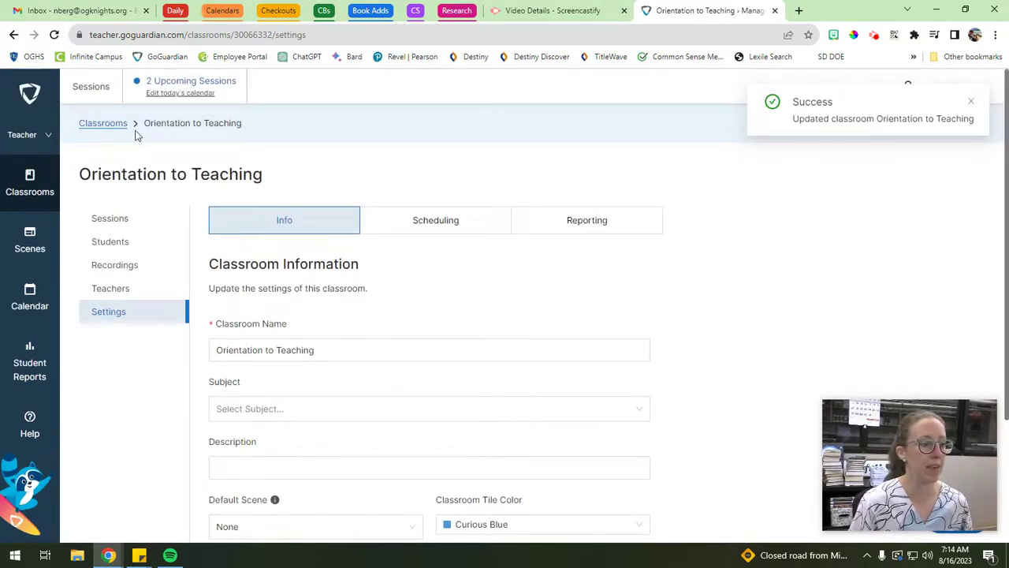
{"action": "left_click", "coordinate": [103, 123]}
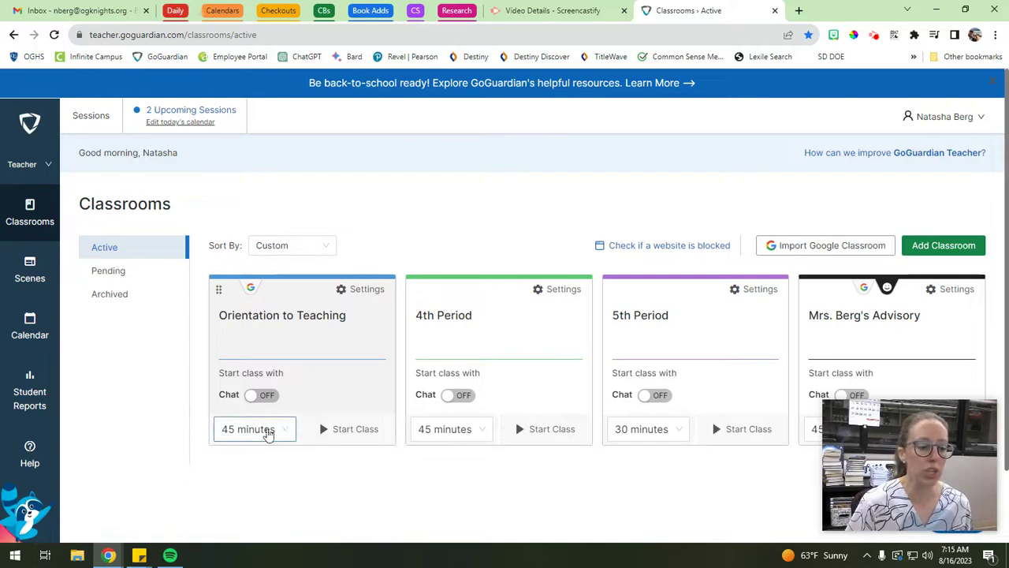
Step: Review the session duration choices and the custom end time for the Orientation to Teaching class
{"action": "left_click", "coordinate": [288, 432]}
{"action": "scroll", "coordinate": [296, 434], "scroll_direction": "down", "scroll_amount": 1}
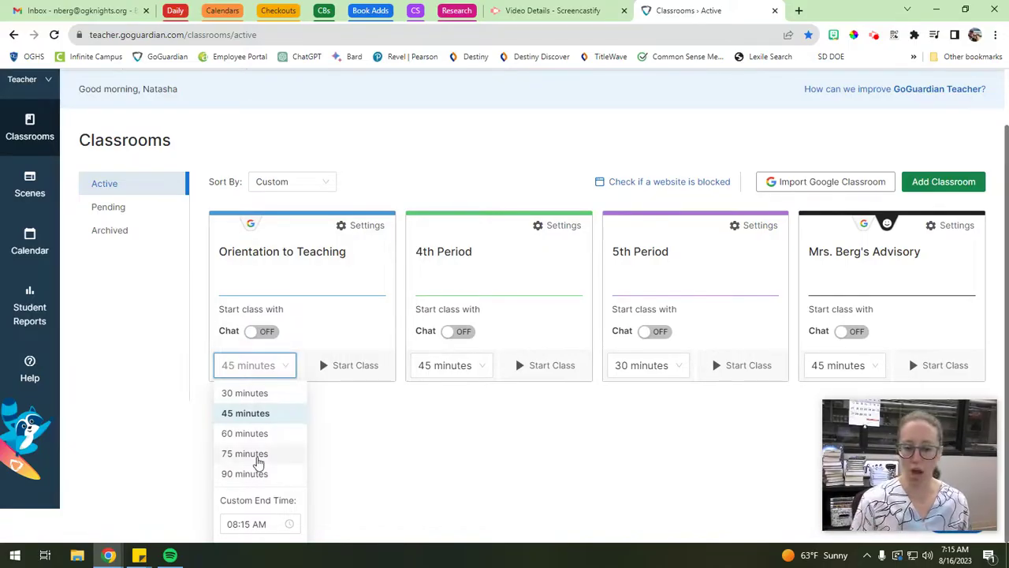
{"action": "left_click", "coordinate": [250, 524]}
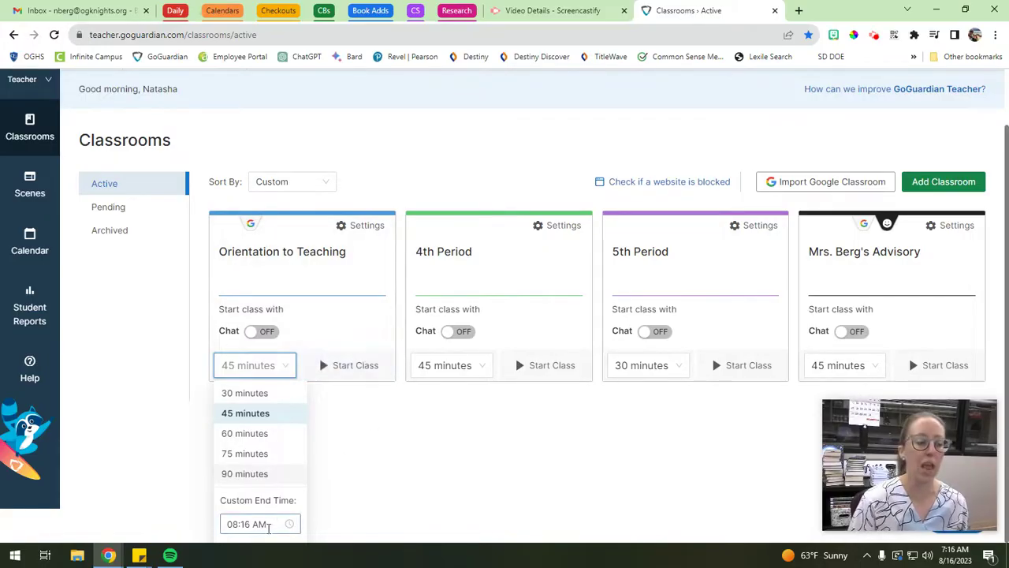
{"action": "left_click", "coordinate": [413, 412]}
Step: Try to start the Orientation to Teaching class, and start a 45-minute live session for 4th Period
{"action": "left_click", "coordinate": [346, 411]}
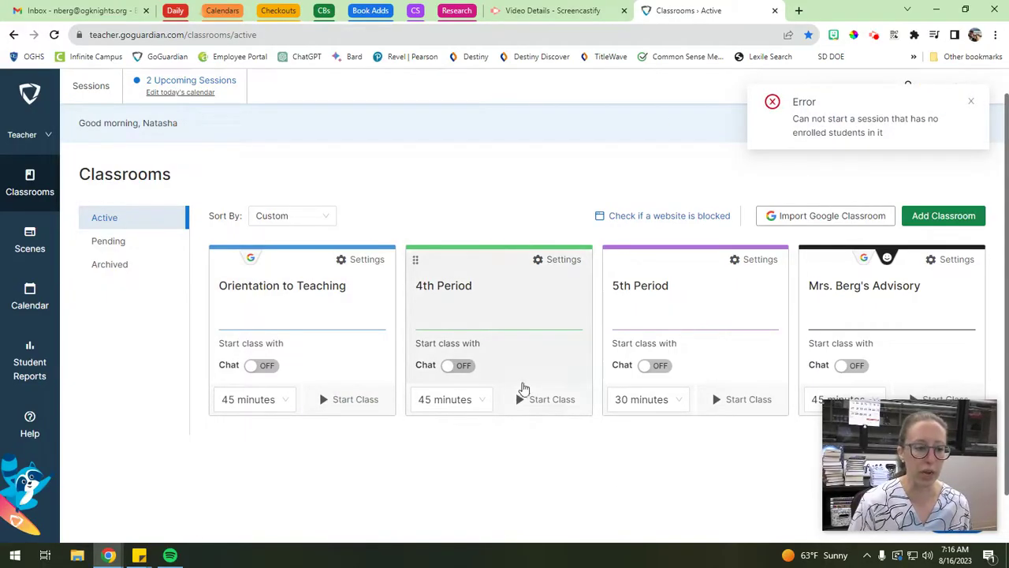
{"action": "left_click", "coordinate": [552, 400]}
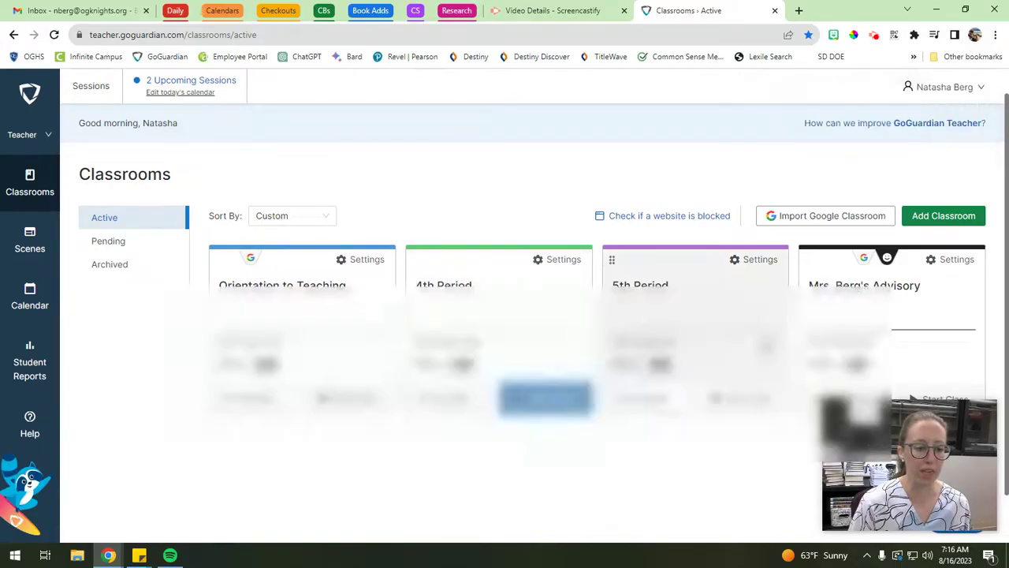
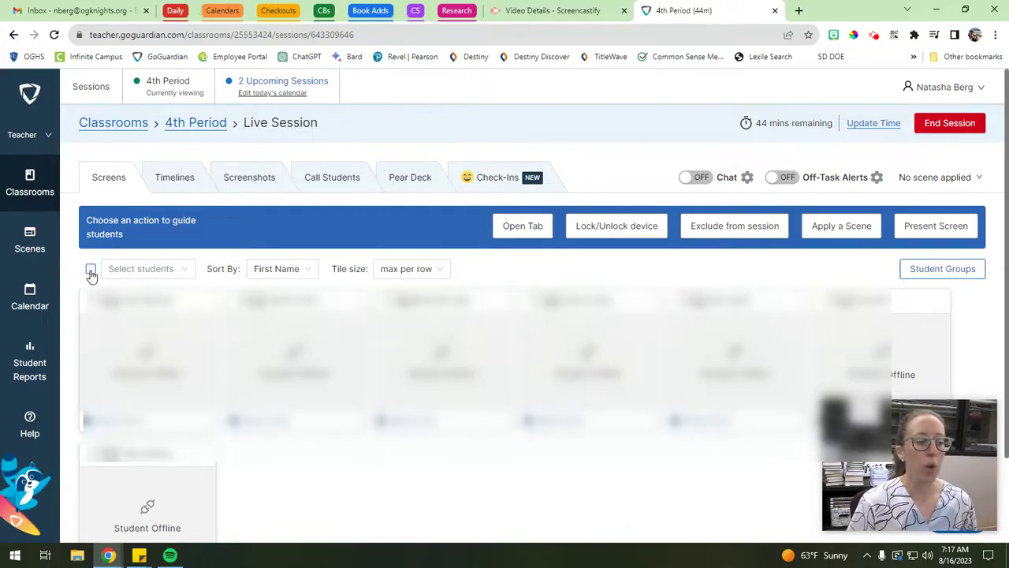
Step: Examine the student selection offered for opening a website tab on students' devices, without sending one
{"action": "left_click", "coordinate": [91, 271]}
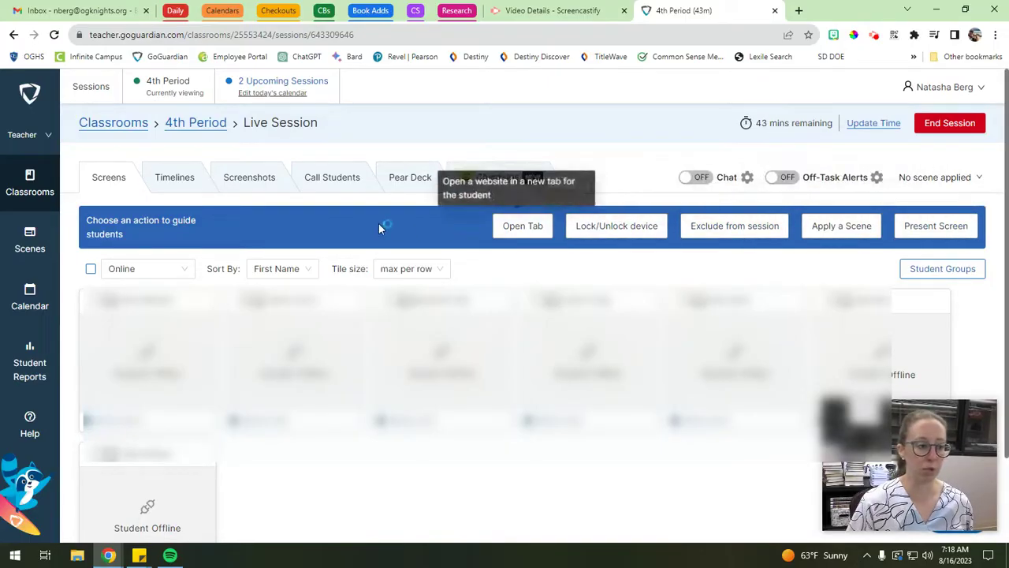
{"action": "left_click", "coordinate": [524, 226]}
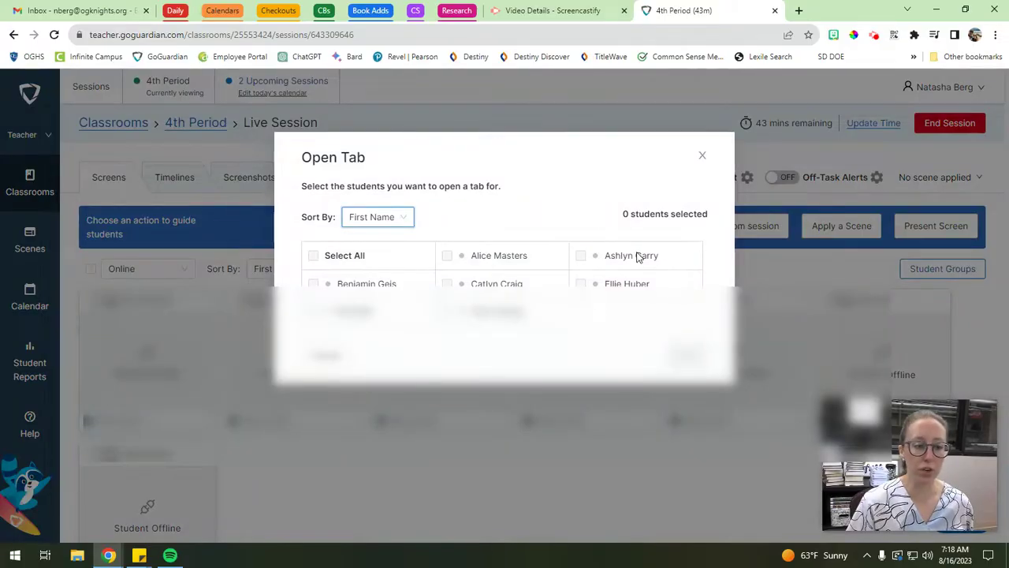
{"action": "left_click", "coordinate": [702, 156]}
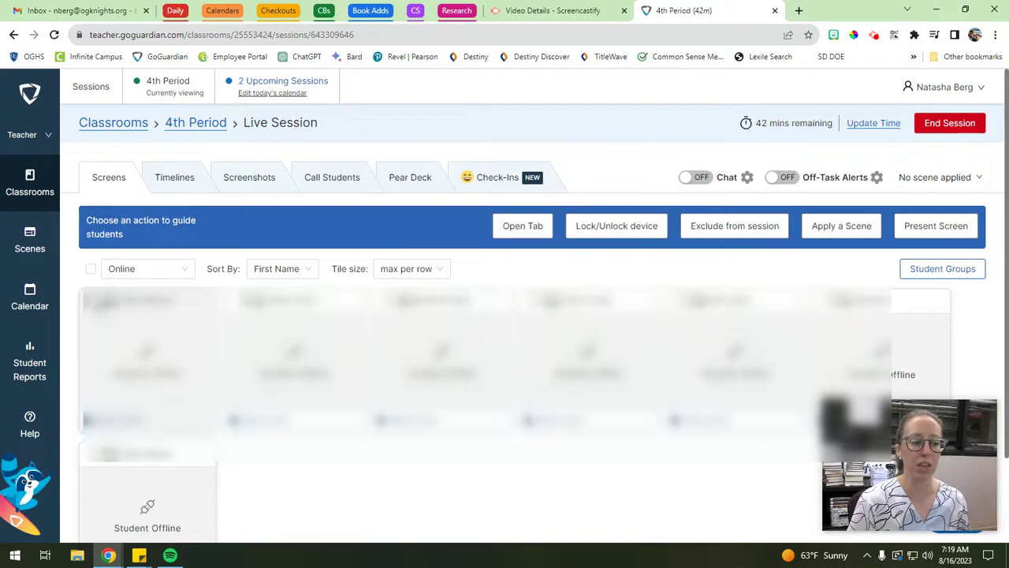
Step: Select the first student in the 4th Period session and exclude that student from the session
{"action": "left_click", "coordinate": [95, 300]}
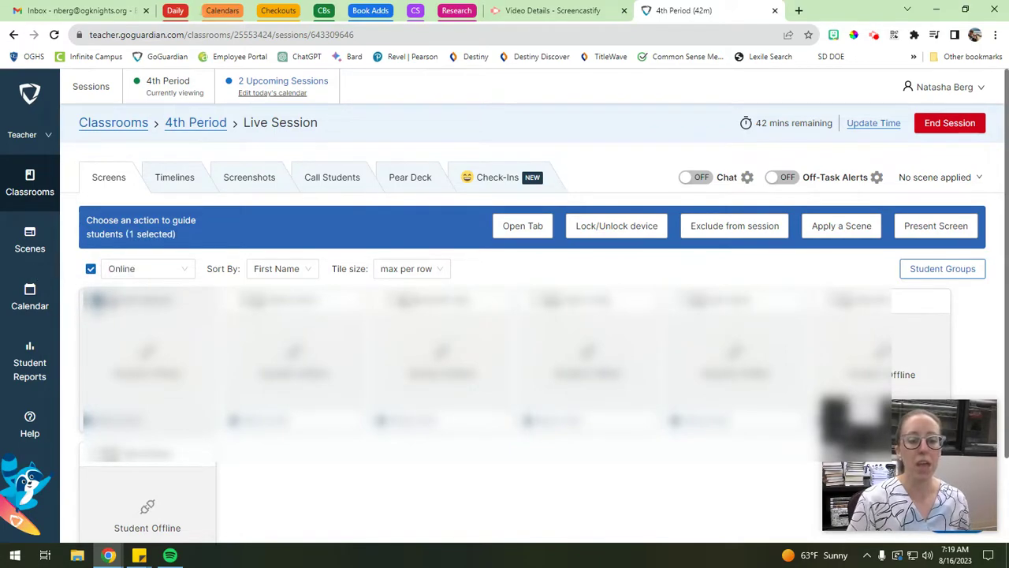
{"action": "left_click", "coordinate": [734, 226]}
{"action": "left_click", "coordinate": [661, 369]}
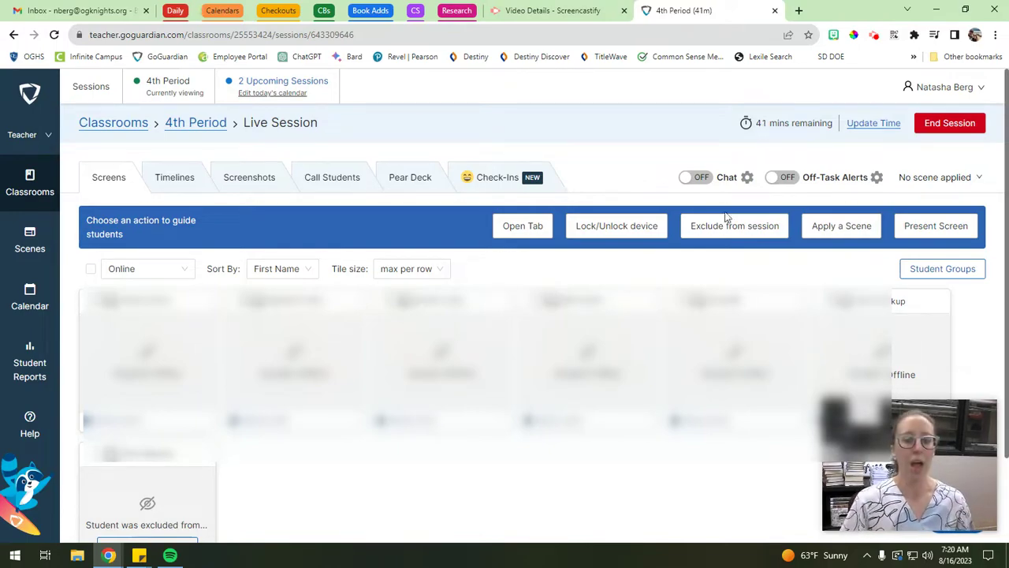
Step: Turn on chat for the 4th Period live session and switch it off again
{"action": "left_click", "coordinate": [688, 178]}
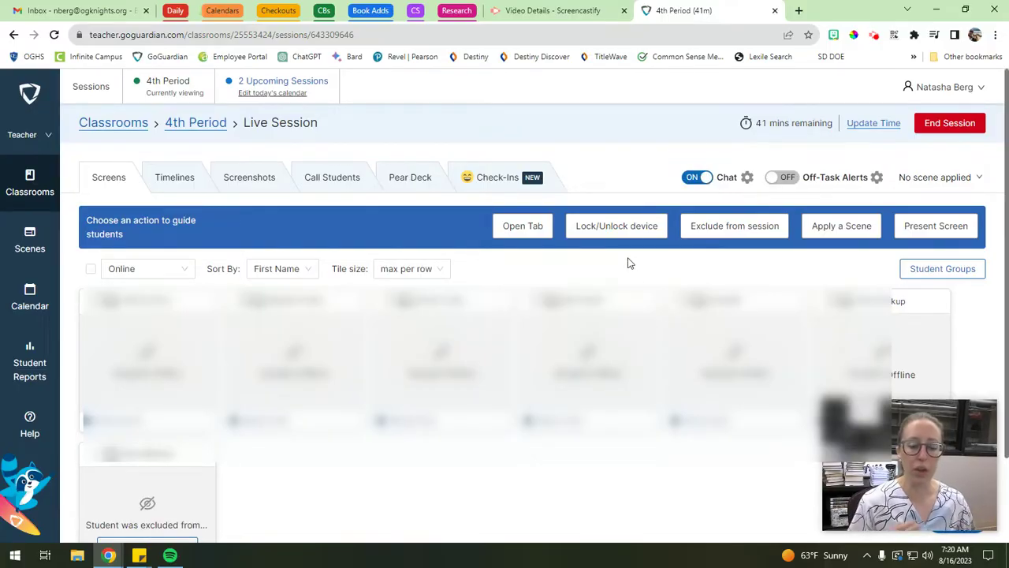
{"action": "left_click", "coordinate": [704, 179]}
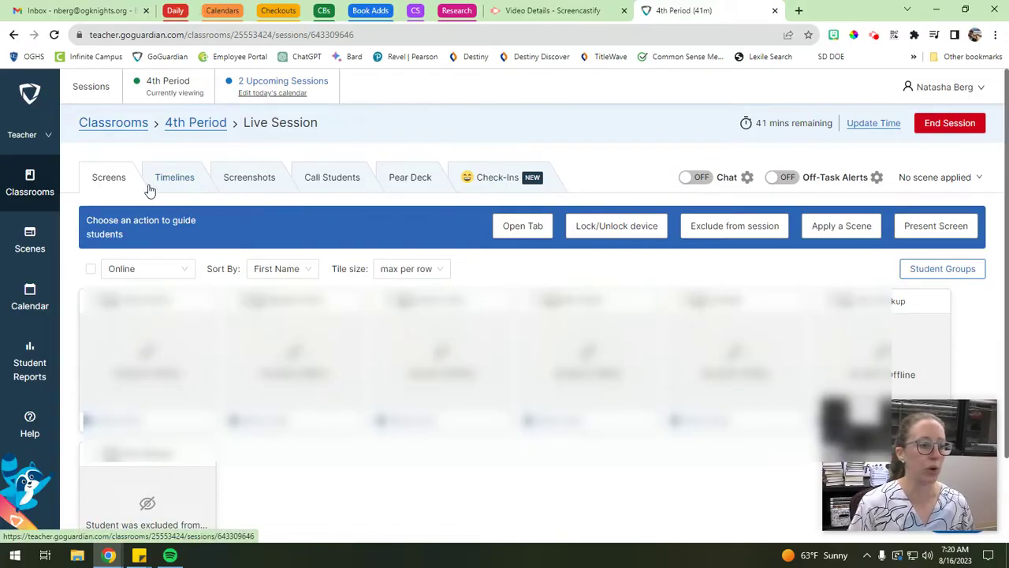
Step: Examine the 4th Period session's Screenshots, Call Students, Pear Deck and Check-Ins views, dismiss the call policies notice, and return to the students' screens
{"action": "left_click", "coordinate": [228, 177]}
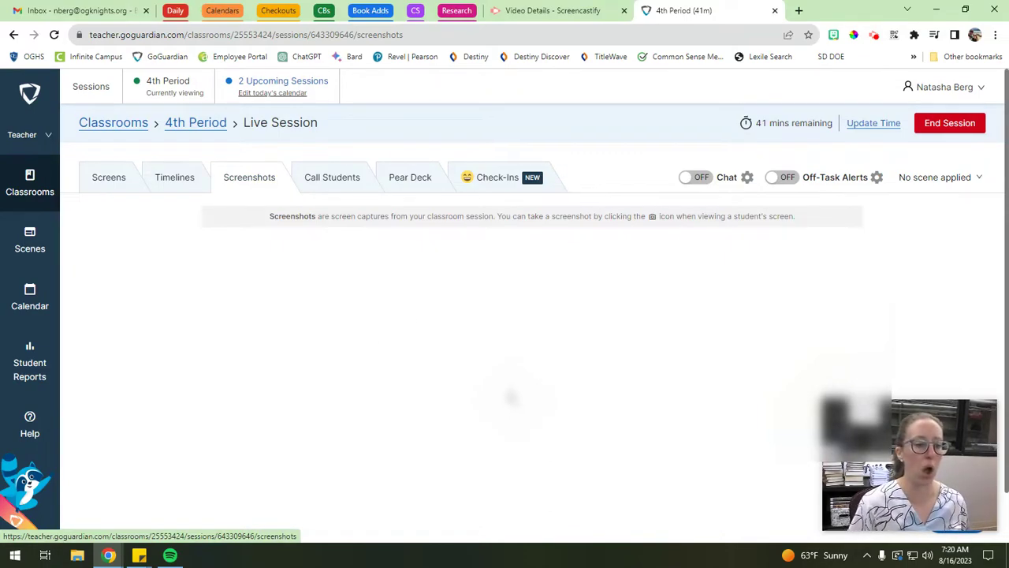
{"action": "left_click", "coordinate": [109, 176]}
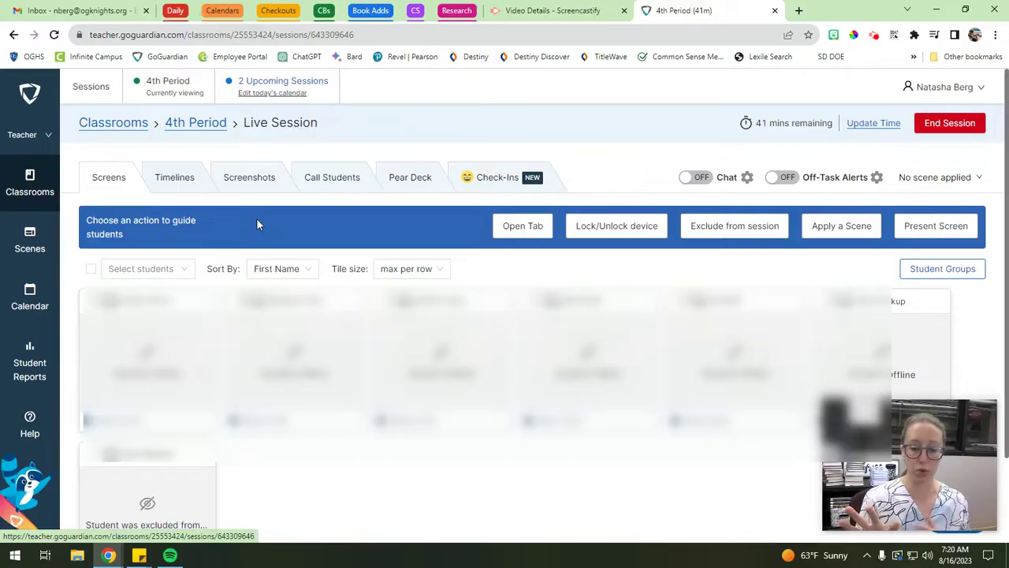
{"action": "left_click", "coordinate": [235, 177]}
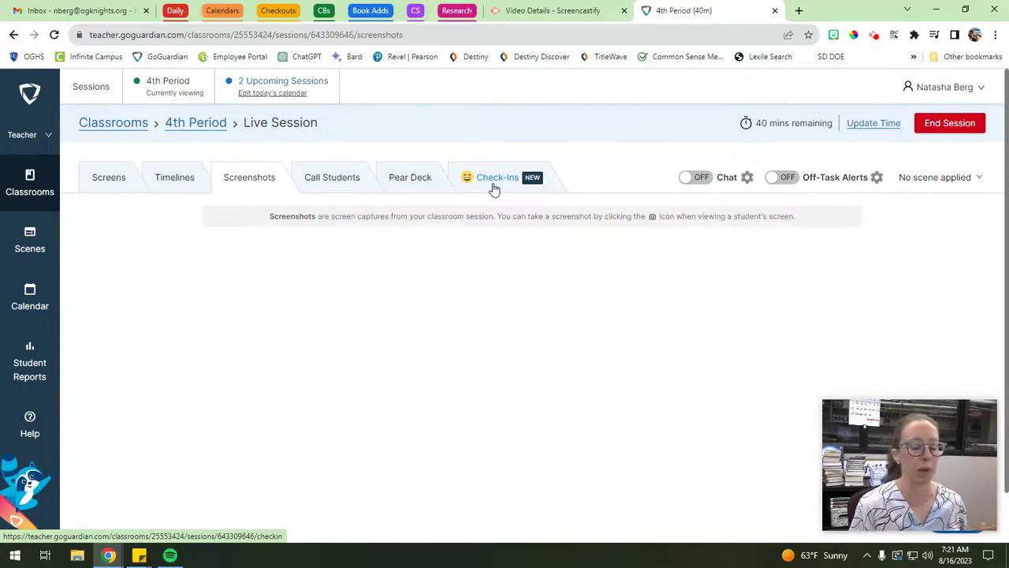
{"action": "left_click", "coordinate": [340, 186]}
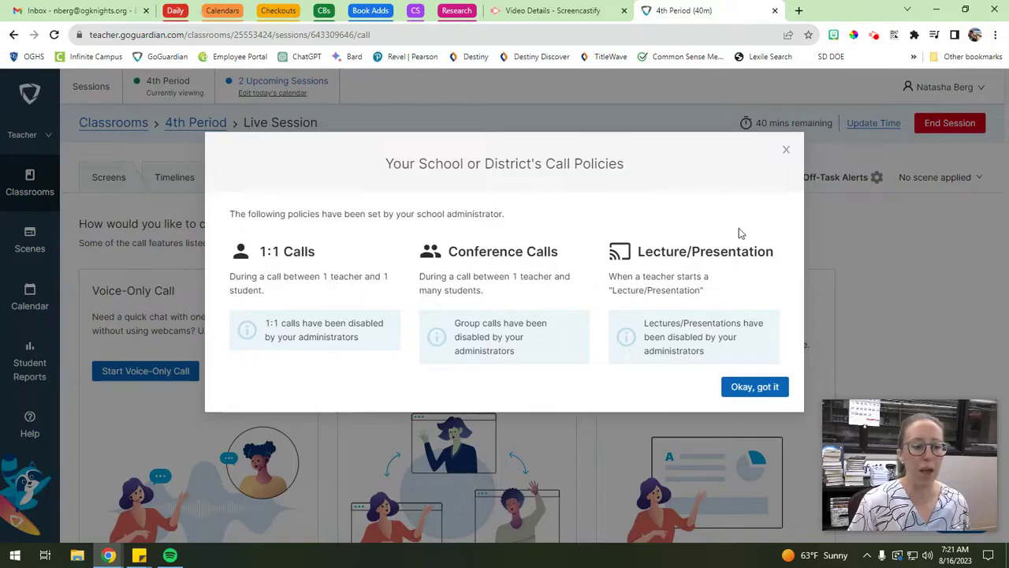
{"action": "left_click", "coordinate": [786, 152]}
{"action": "left_click", "coordinate": [410, 178]}
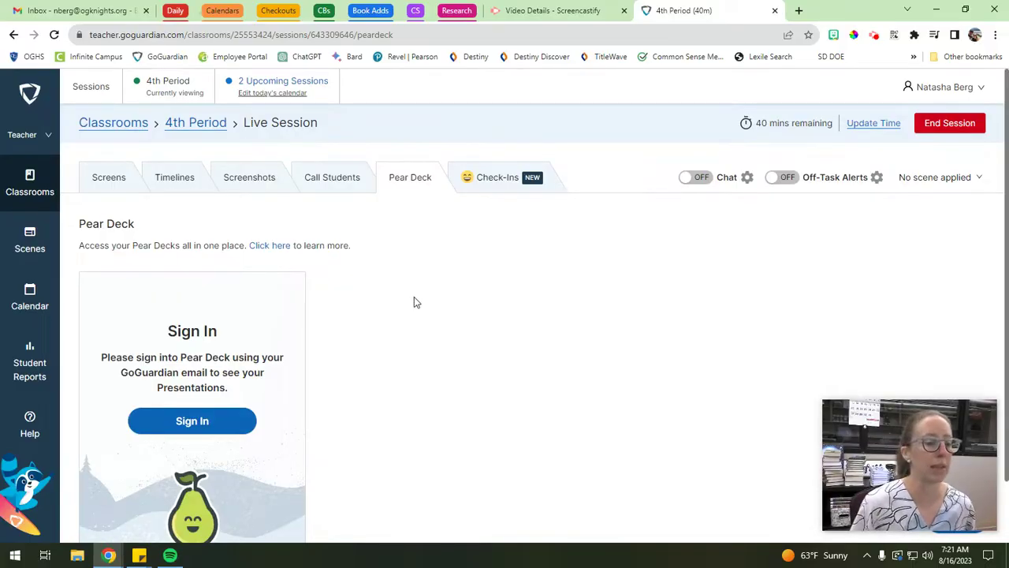
{"action": "scroll", "coordinate": [144, 383], "scroll_direction": "down", "scroll_amount": 1}
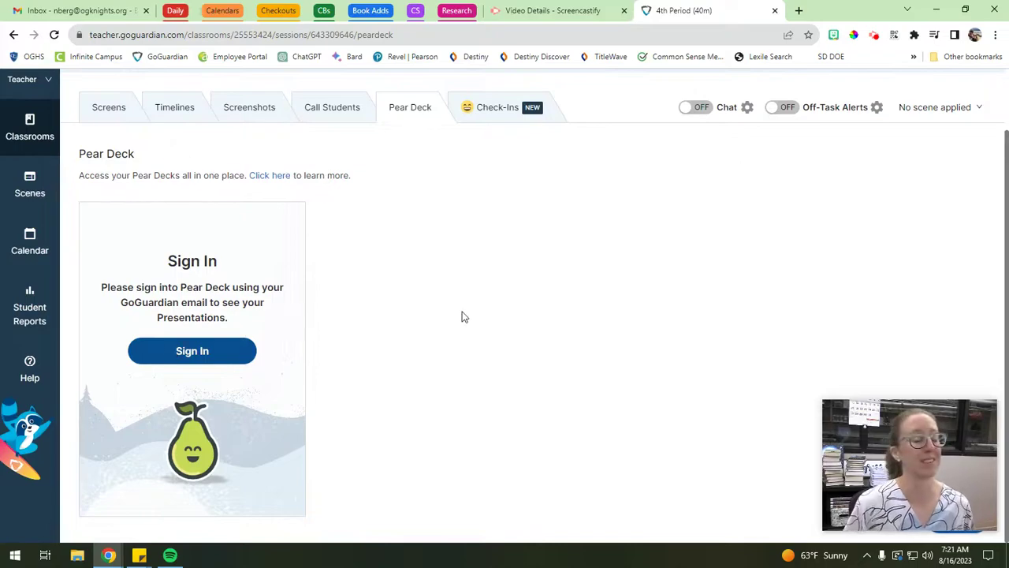
{"action": "scroll", "coordinate": [483, 272], "scroll_direction": "up", "scroll_amount": 1}
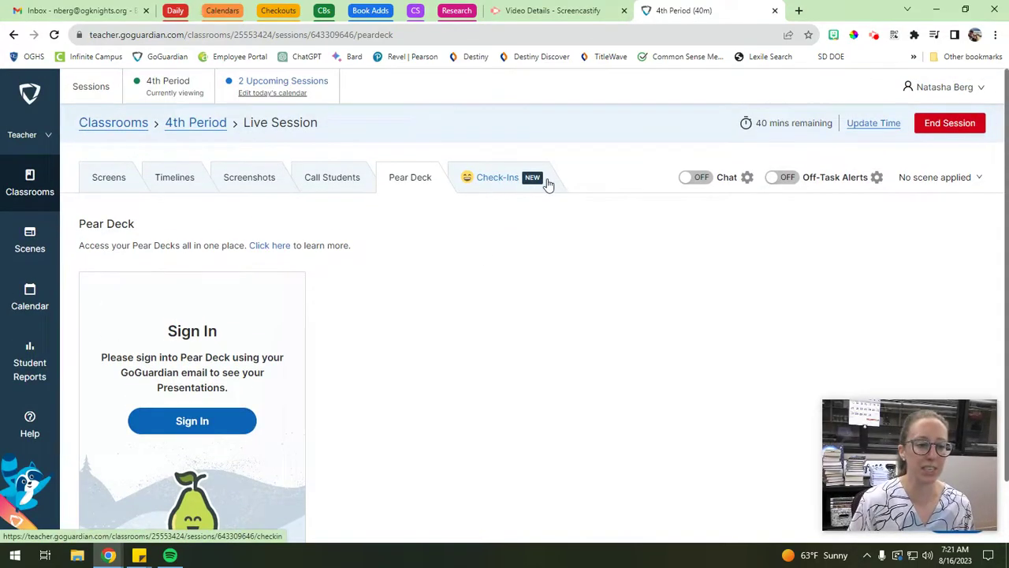
{"action": "left_click", "coordinate": [511, 184]}
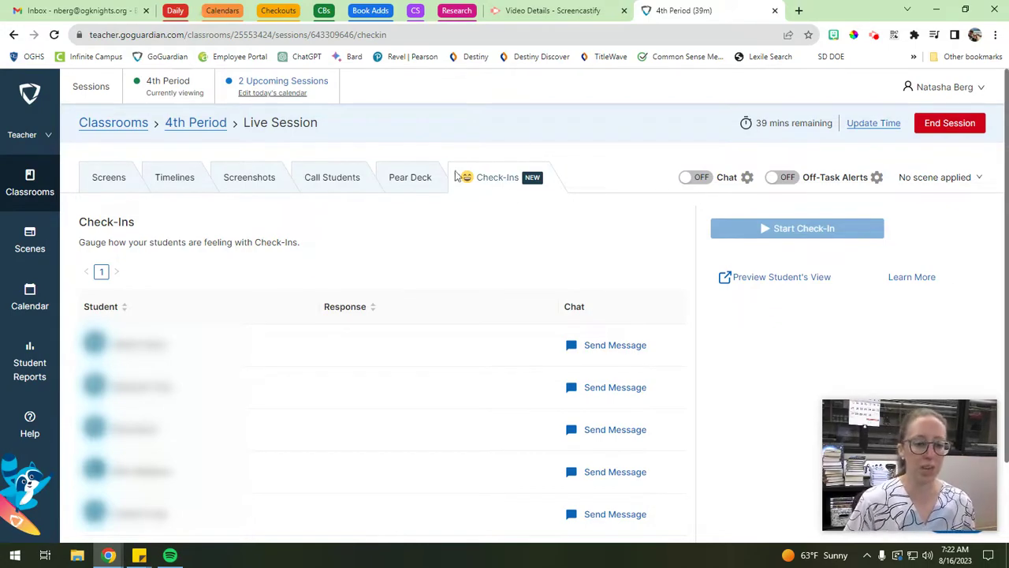
{"action": "left_click", "coordinate": [106, 186]}
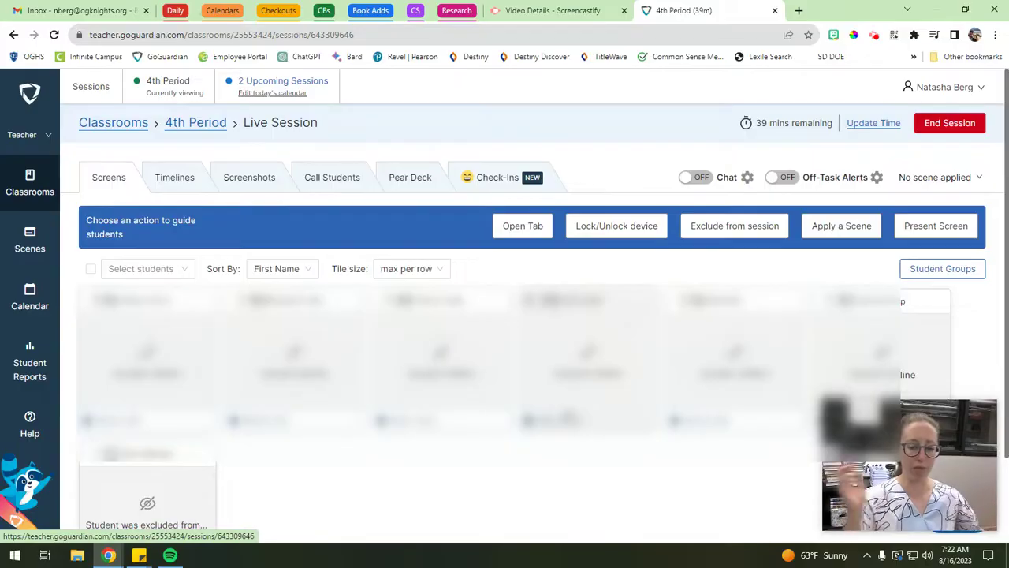
Step: Create a new allowed websites scene named Example and proceed to its website list
{"action": "left_click", "coordinate": [30, 244]}
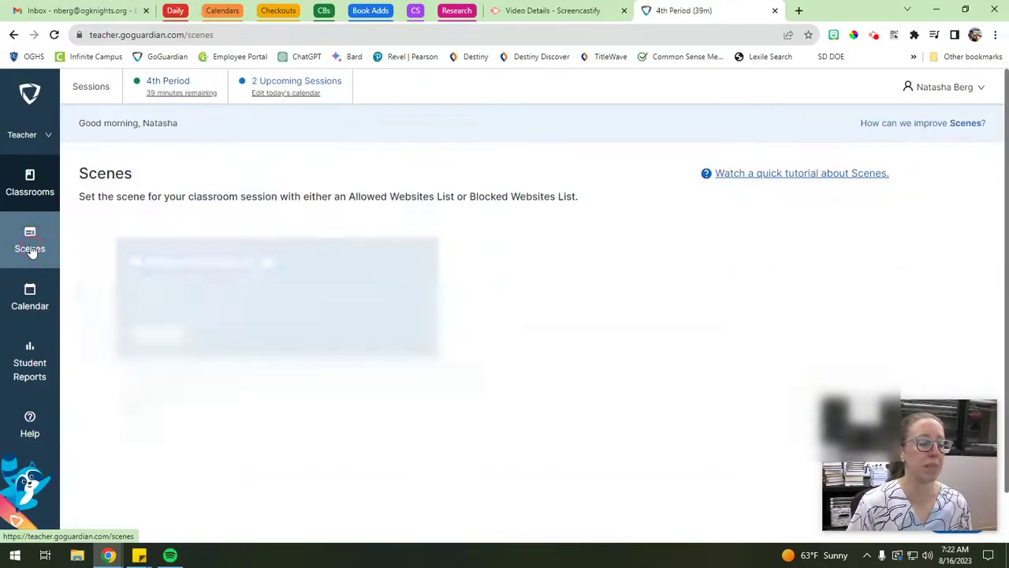
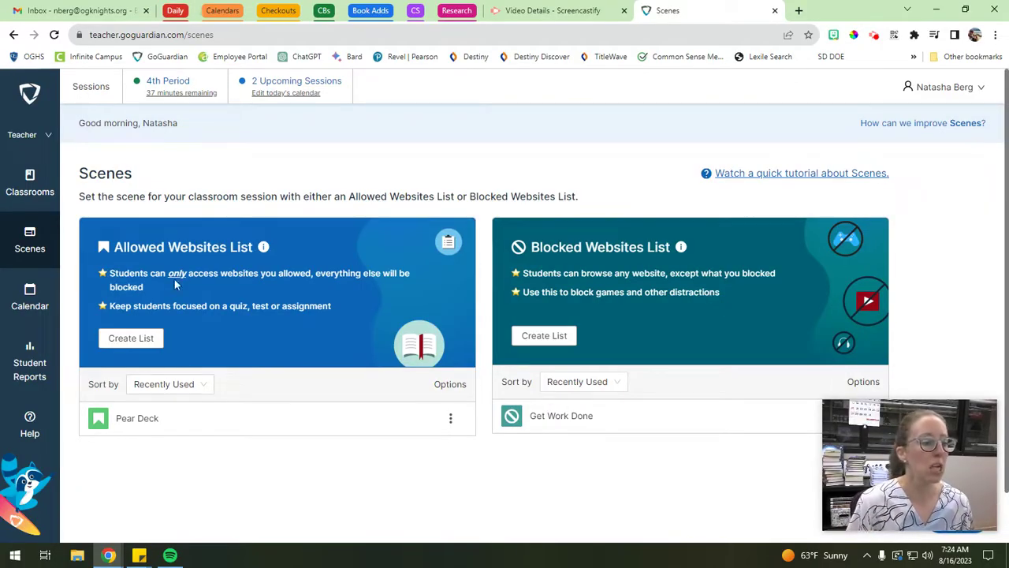
{"action": "left_click", "coordinate": [132, 339]}
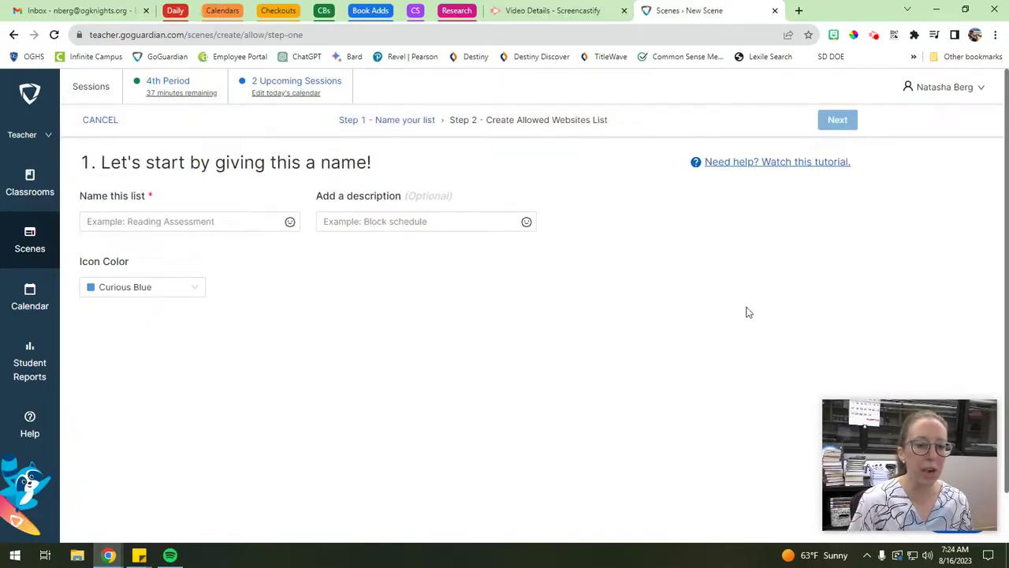
{"action": "left_click", "coordinate": [110, 222]}
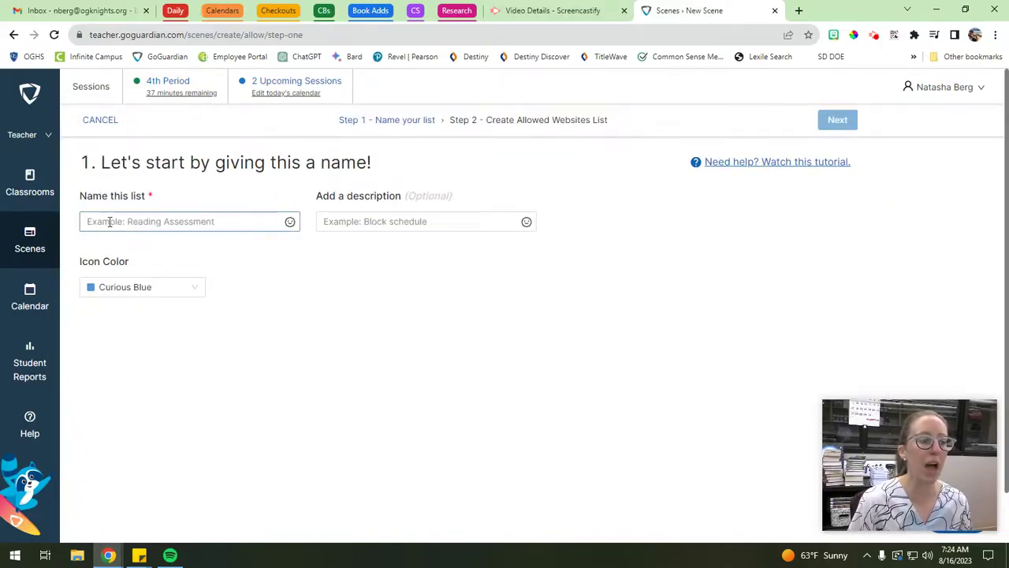
{"action": "type", "text": "Example"}
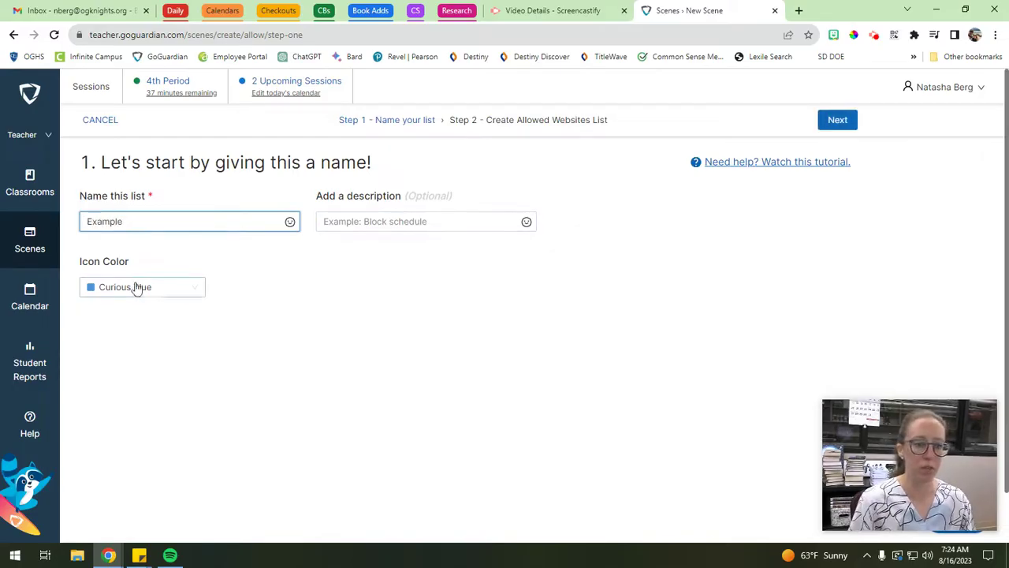
{"action": "left_click", "coordinate": [838, 122]}
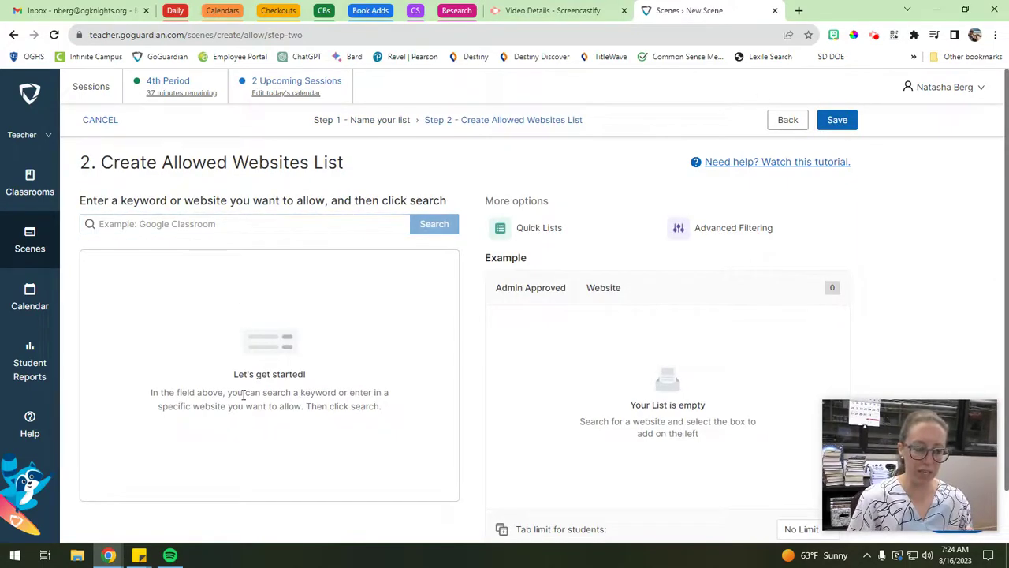
Step: Search for google websites and add classroom.google.com to the Example allowed list
{"action": "left_click", "coordinate": [198, 224]}
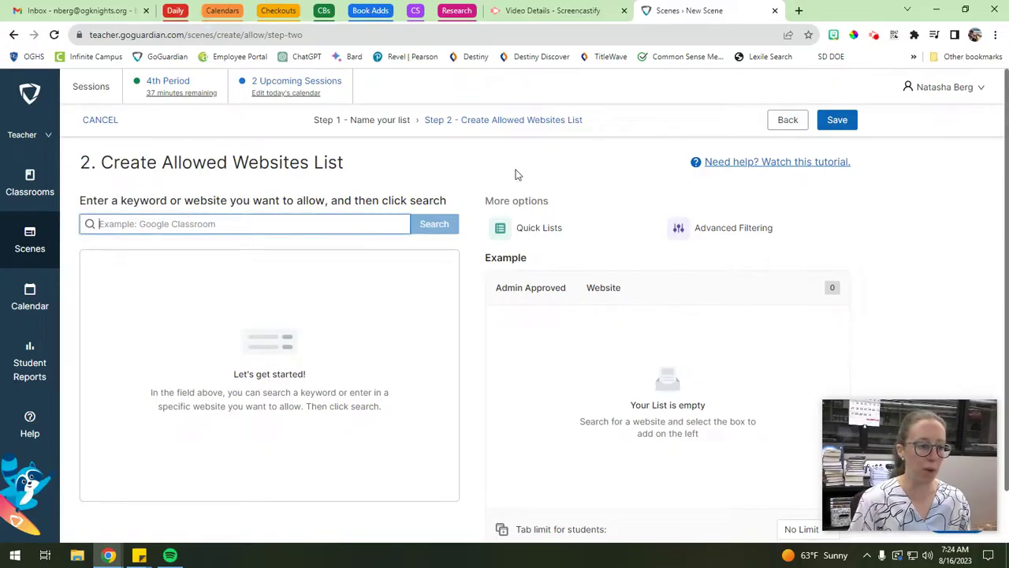
{"action": "type", "text": "google"}
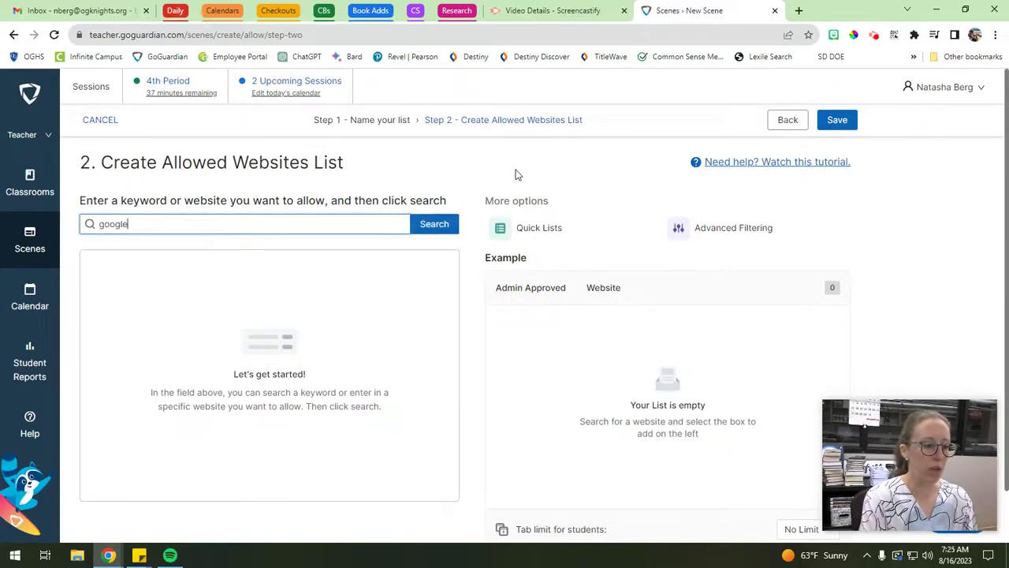
{"action": "left_click", "coordinate": [434, 226]}
{"action": "scroll", "coordinate": [276, 300], "scroll_direction": "down", "scroll_amount": 1}
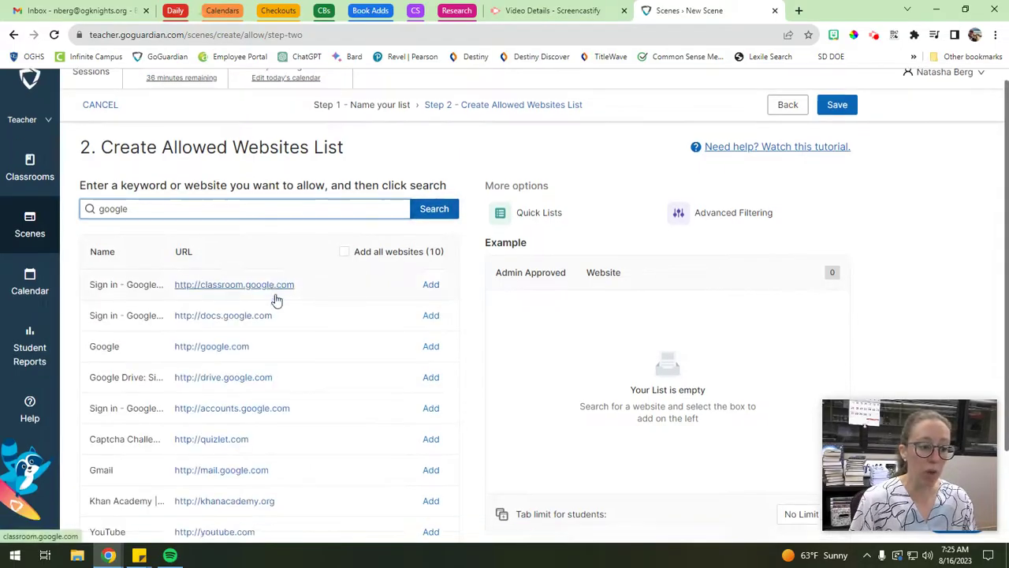
{"action": "scroll", "coordinate": [276, 299], "scroll_direction": "down", "scroll_amount": 2}
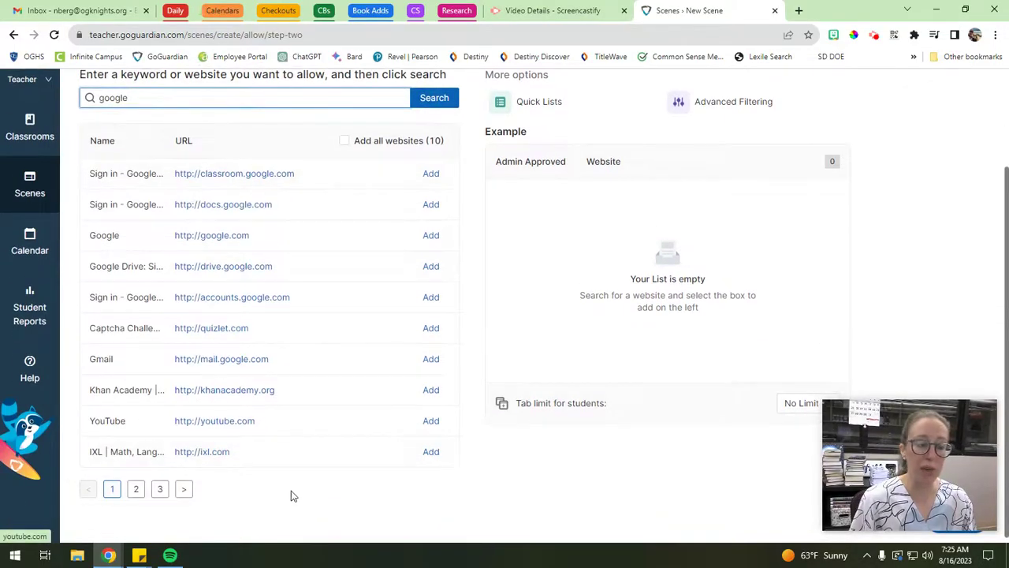
{"action": "scroll", "coordinate": [315, 484], "scroll_direction": "up", "scroll_amount": 2}
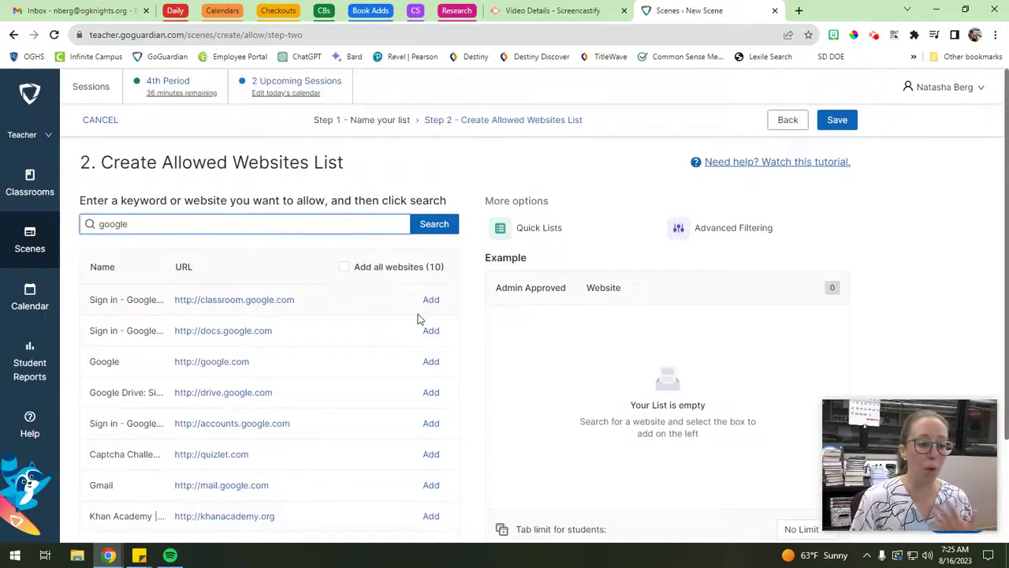
{"action": "scroll", "coordinate": [418, 318], "scroll_direction": "down", "scroll_amount": 1}
{"action": "left_click", "coordinate": [431, 300]}
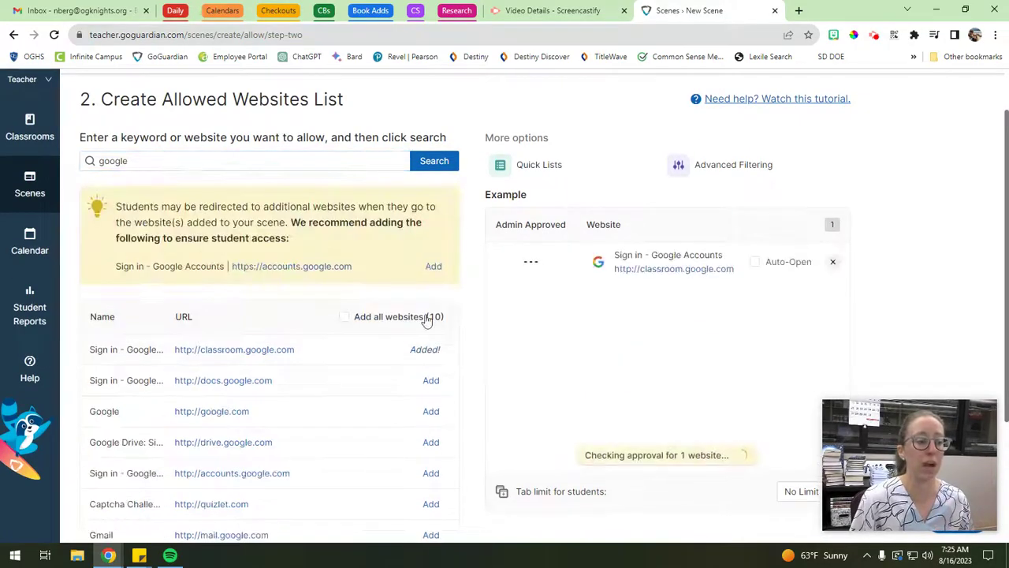
Step: Add docs.google.com to the Example allowed list and save the scene
{"action": "scroll", "coordinate": [415, 376], "scroll_direction": "down", "scroll_amount": 2}
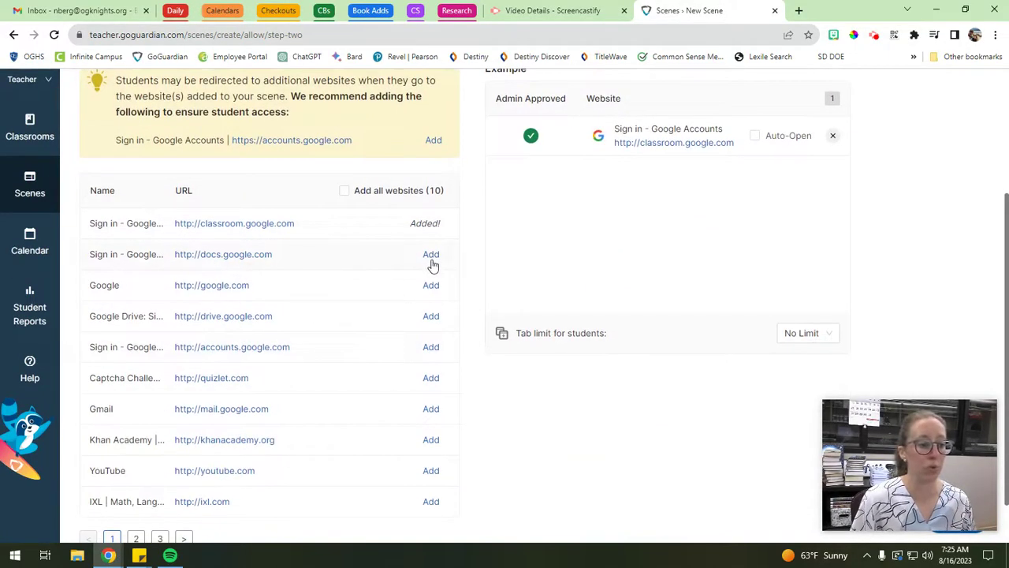
{"action": "left_click", "coordinate": [431, 257]}
{"action": "scroll", "coordinate": [623, 331], "scroll_direction": "up", "scroll_amount": 3}
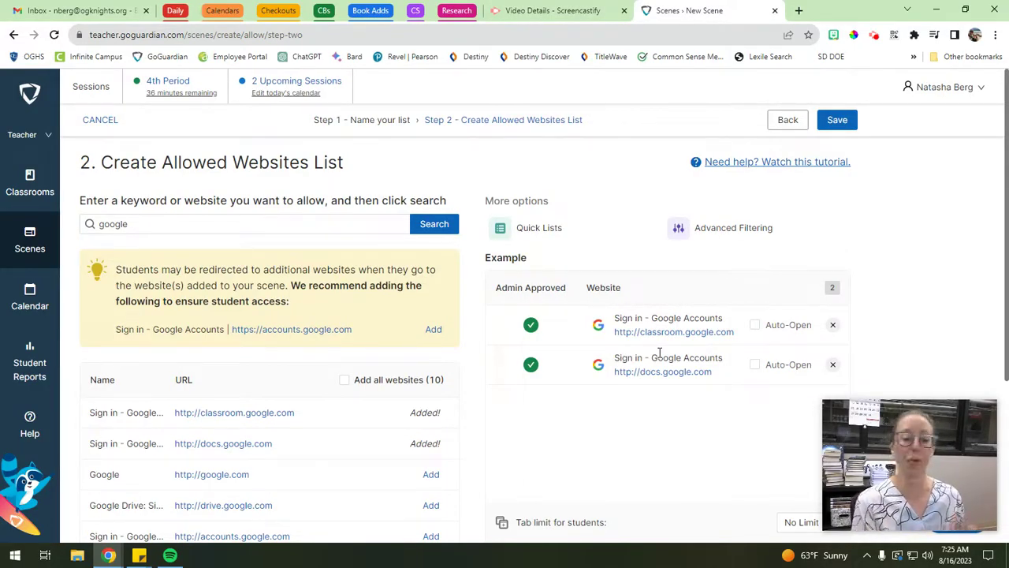
{"action": "scroll", "coordinate": [667, 462], "scroll_direction": "down", "scroll_amount": 3}
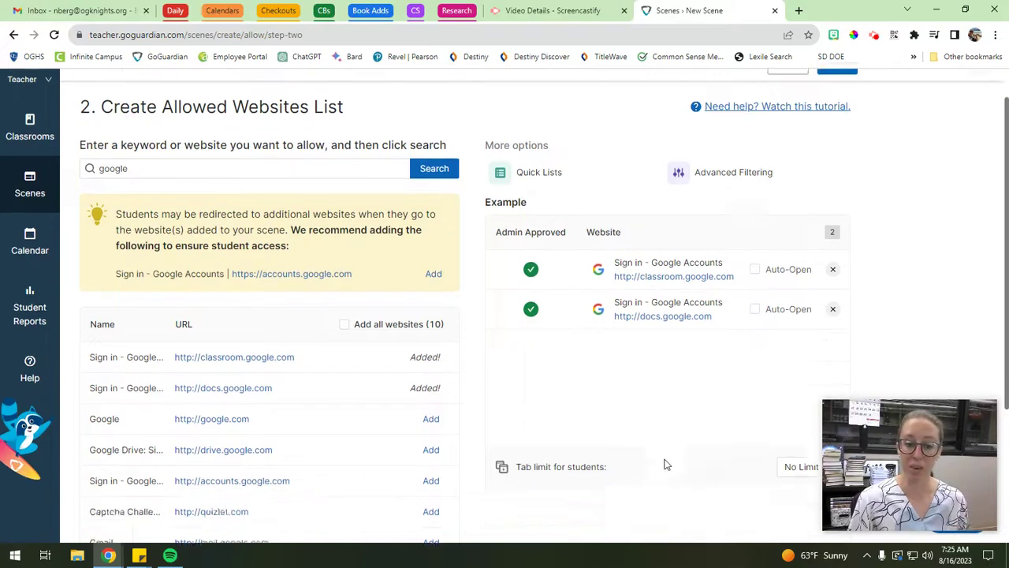
{"action": "scroll", "coordinate": [656, 260], "scroll_direction": "up", "scroll_amount": 3}
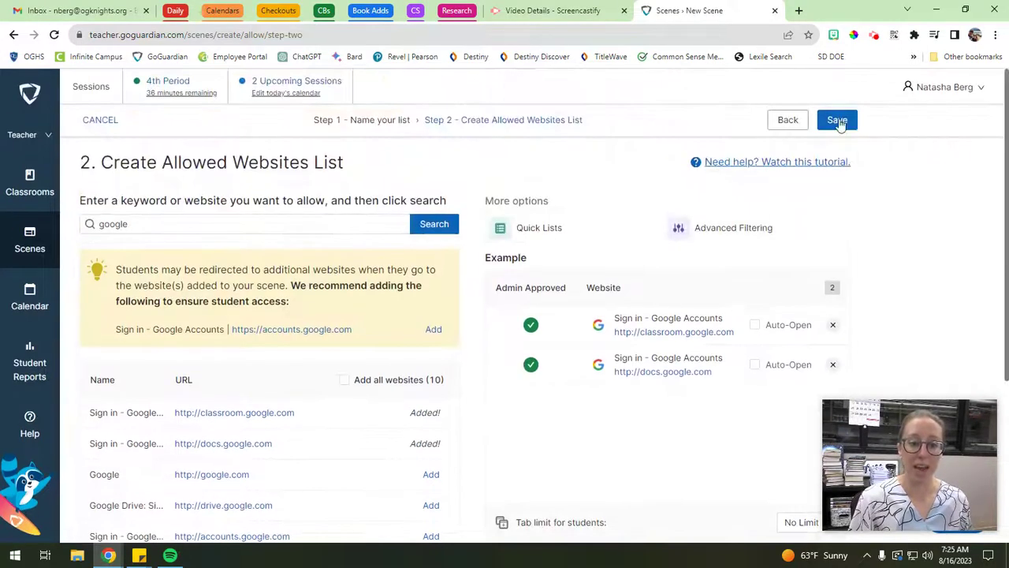
{"action": "left_click", "coordinate": [837, 122]}
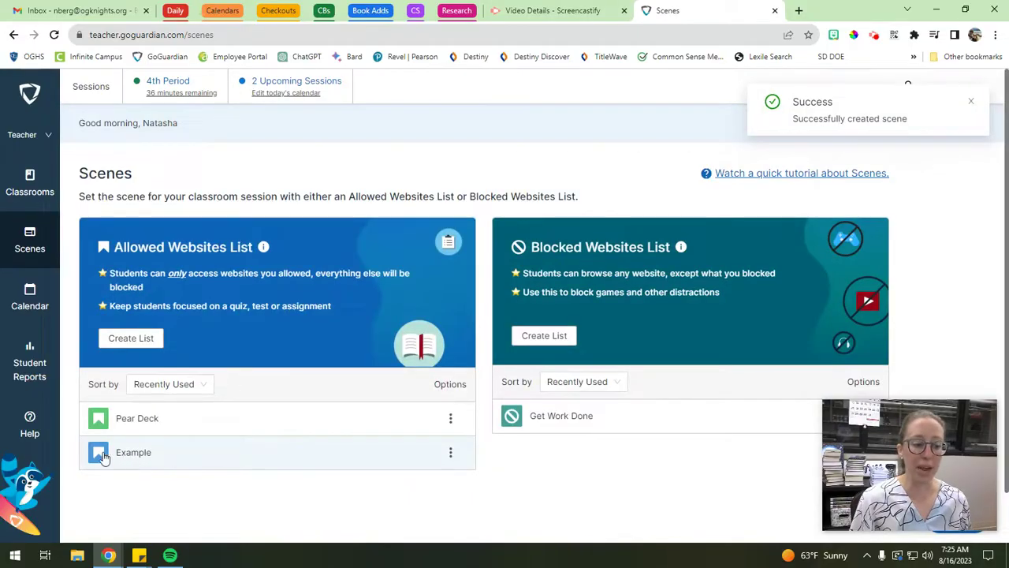
Step: Delete the Example scene from the allowed websites lists
{"action": "left_click", "coordinate": [451, 453]}
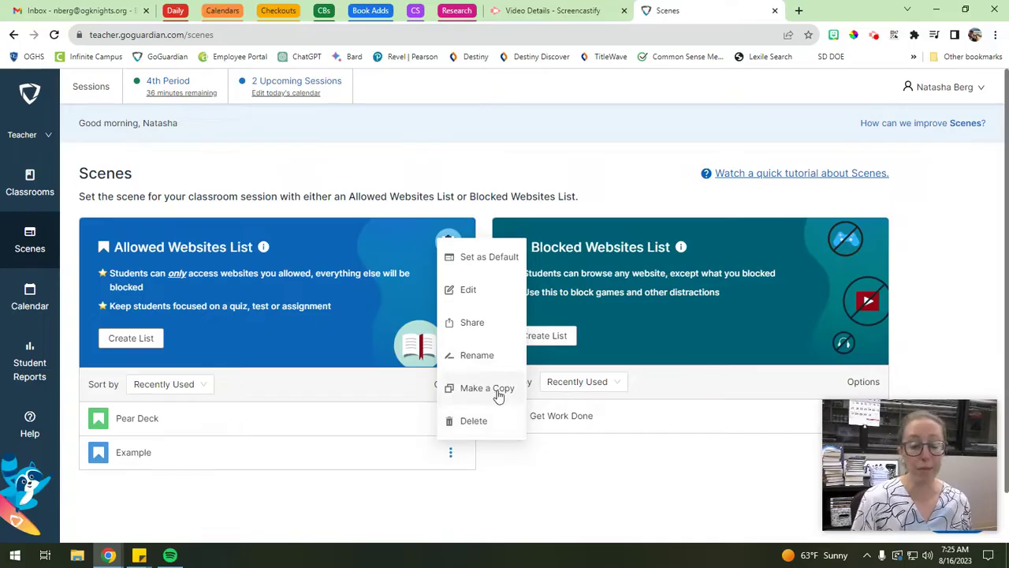
{"action": "left_click", "coordinate": [474, 421]}
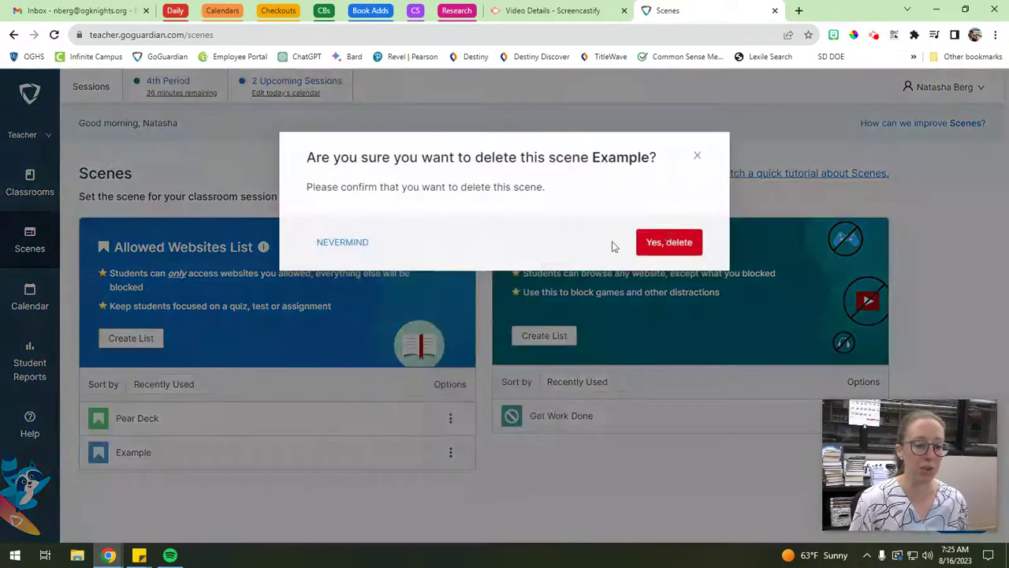
{"action": "left_click", "coordinate": [669, 244]}
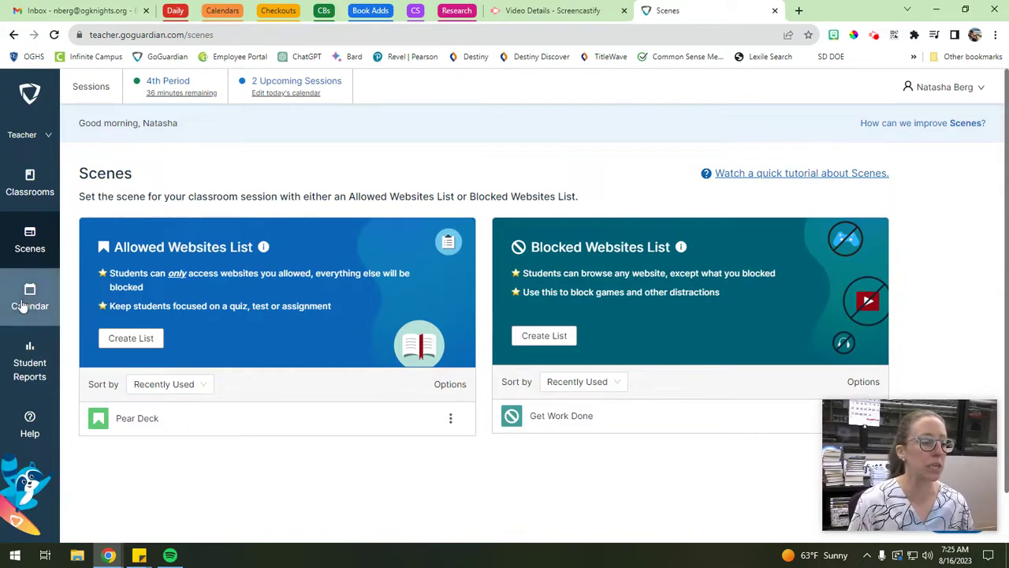
Step: Open the calendar and start a new schedule entry for the Orientation to Teaching classroom on Monday
{"action": "left_click", "coordinate": [24, 306]}
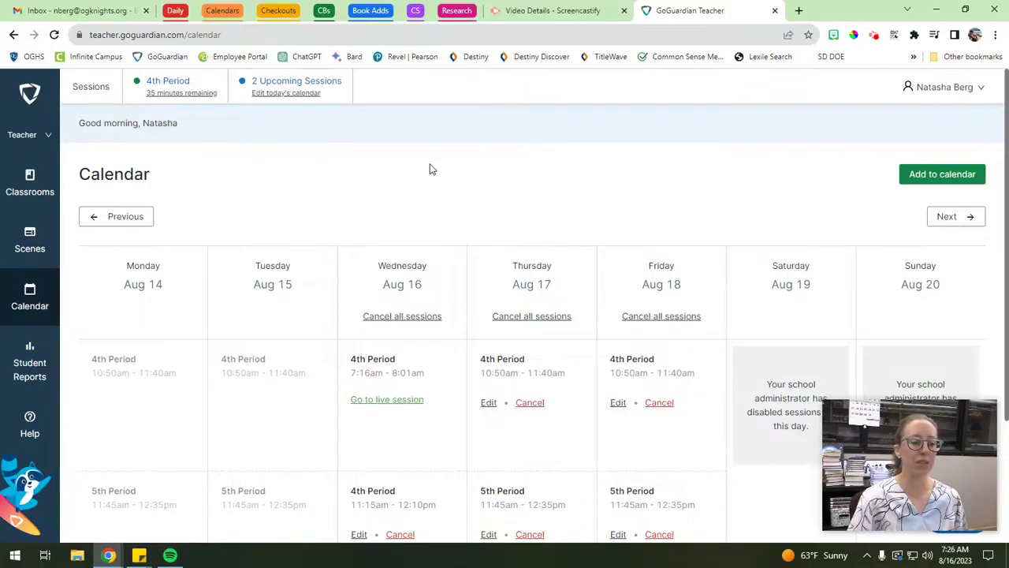
{"action": "scroll", "coordinate": [435, 180], "scroll_direction": "down", "scroll_amount": 2}
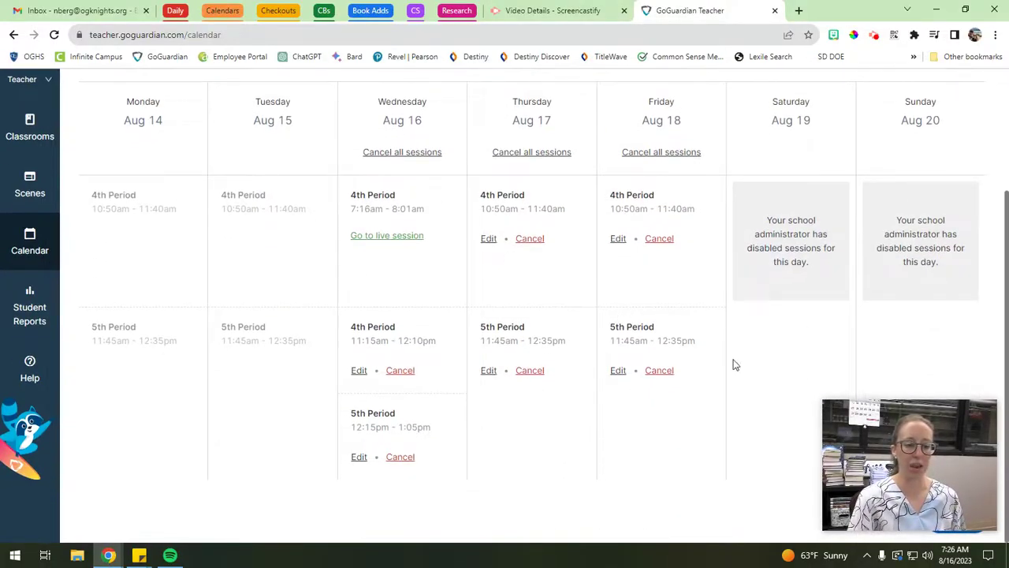
{"action": "scroll", "coordinate": [439, 381], "scroll_direction": "up", "scroll_amount": 2}
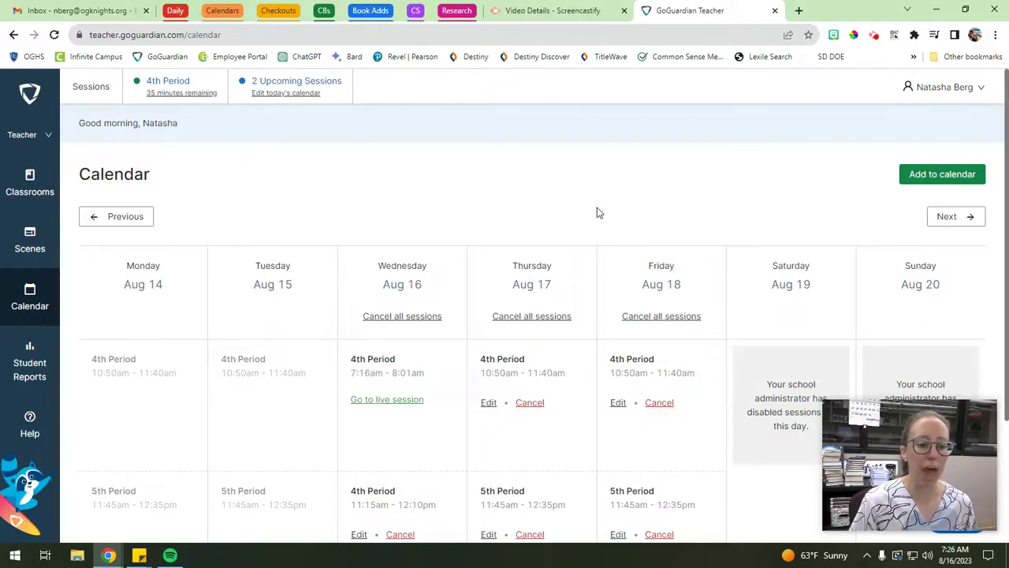
{"action": "left_click", "coordinate": [942, 178]}
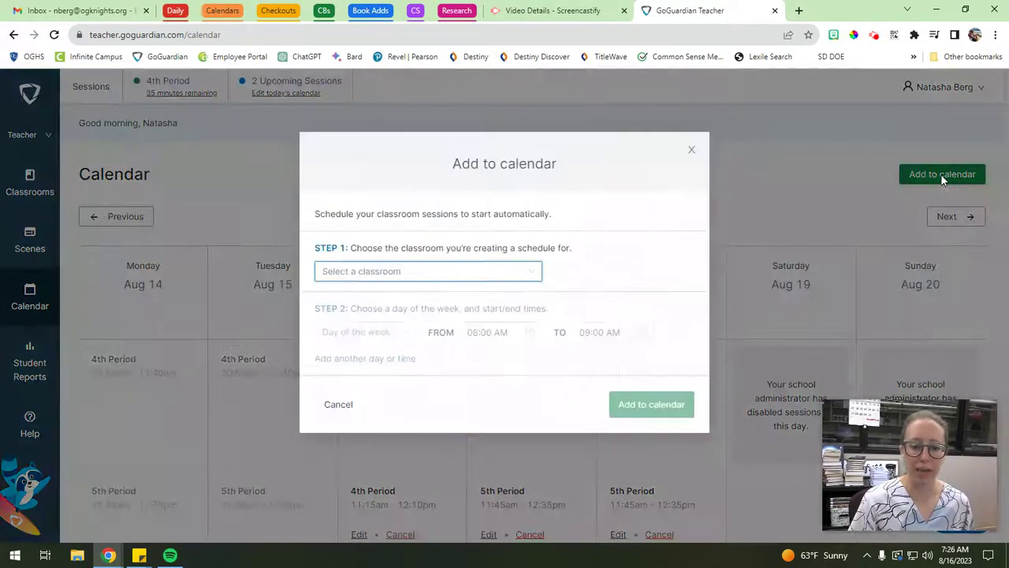
{"action": "left_click", "coordinate": [390, 273]}
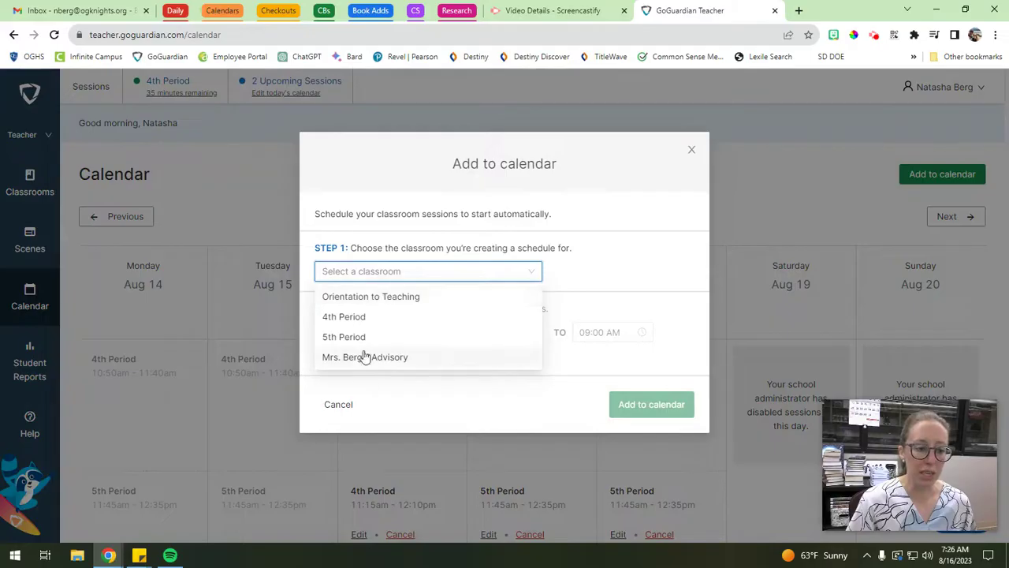
{"action": "left_click", "coordinate": [389, 298]}
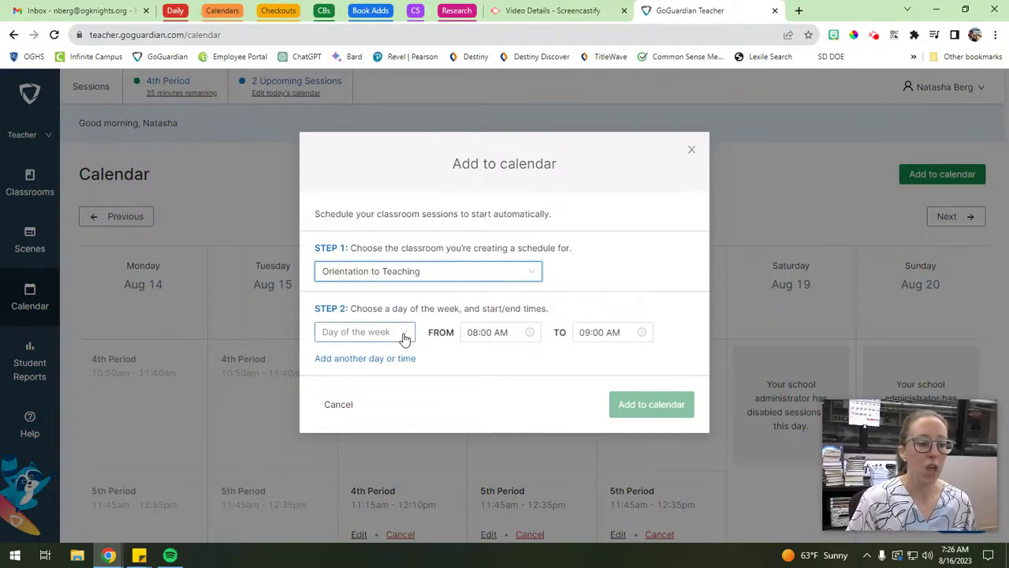
{"action": "left_click", "coordinate": [404, 334]}
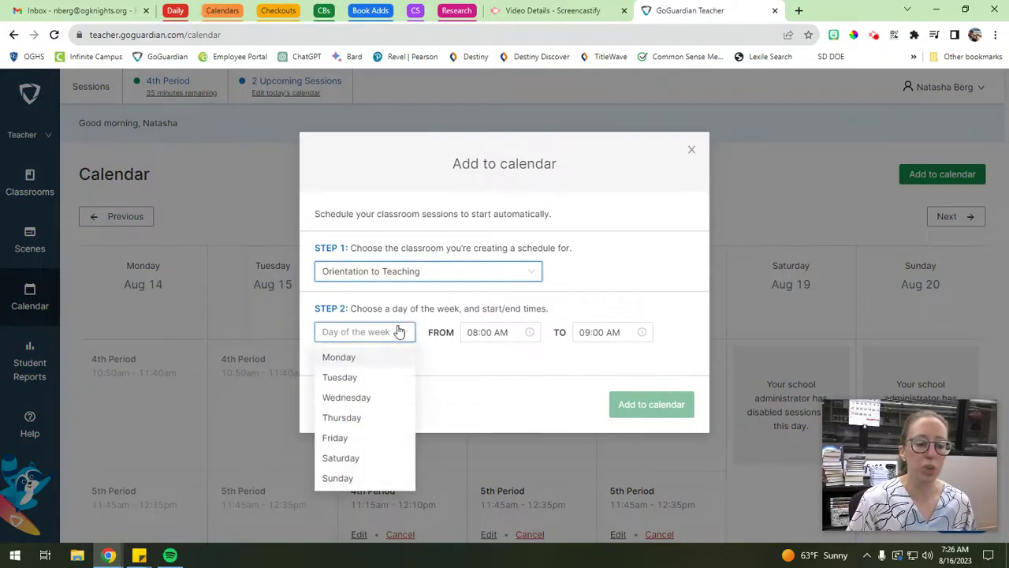
{"action": "left_click", "coordinate": [348, 360]}
Step: Set the Monday session to run from 01:35 PM to 02:25 PM
{"action": "left_click", "coordinate": [499, 334]}
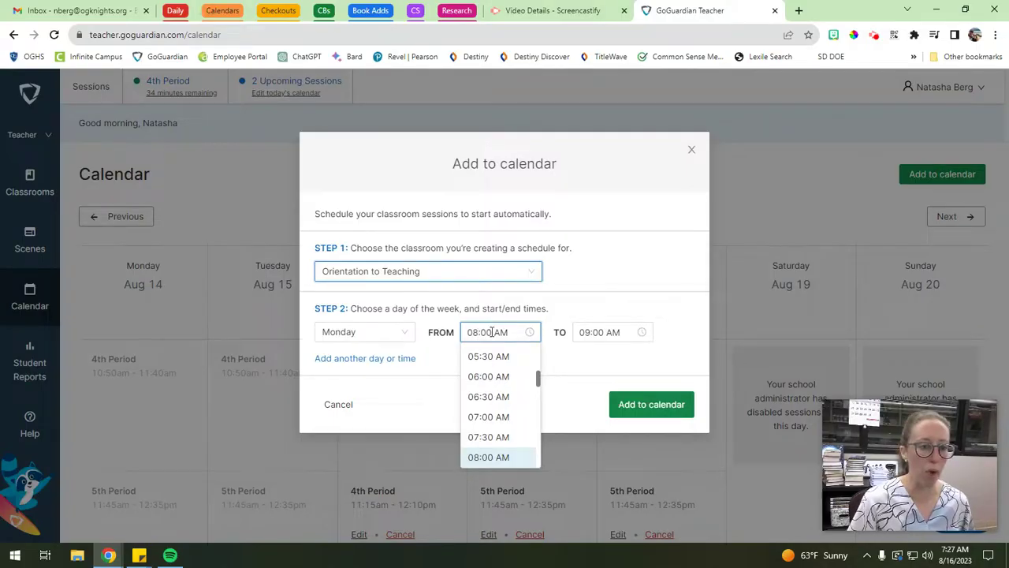
{"action": "left_click_drag", "start_coordinate": [491, 332], "coordinate": [448, 329]}
{"action": "left_click_drag", "start_coordinate": [515, 329], "coordinate": [394, 333]}
{"action": "type", "text": "1:35pm"}
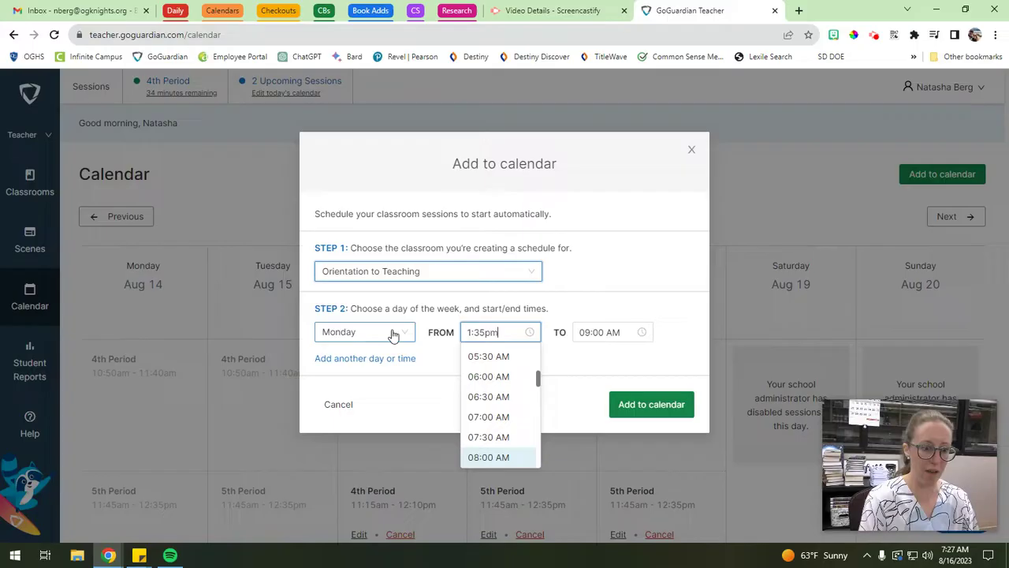
{"action": "key", "text": "Return"}
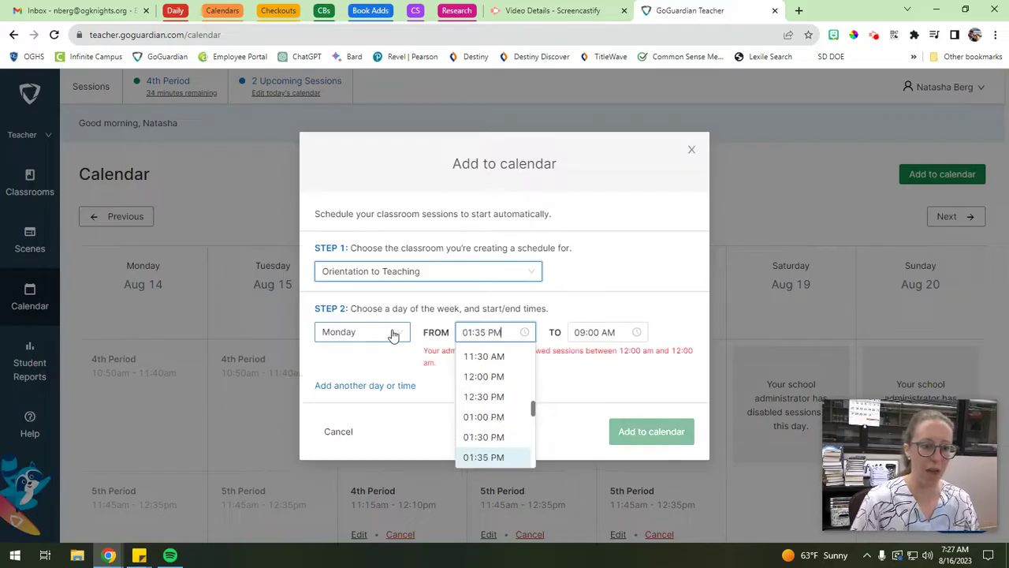
{"action": "key", "text": "Tab"}
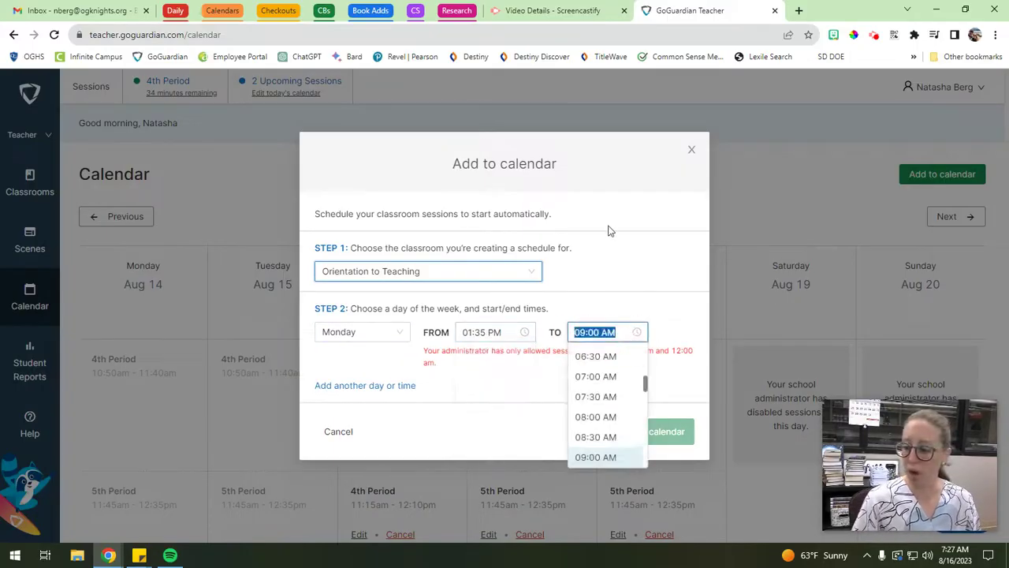
{"action": "type", "text": "2:25p"}
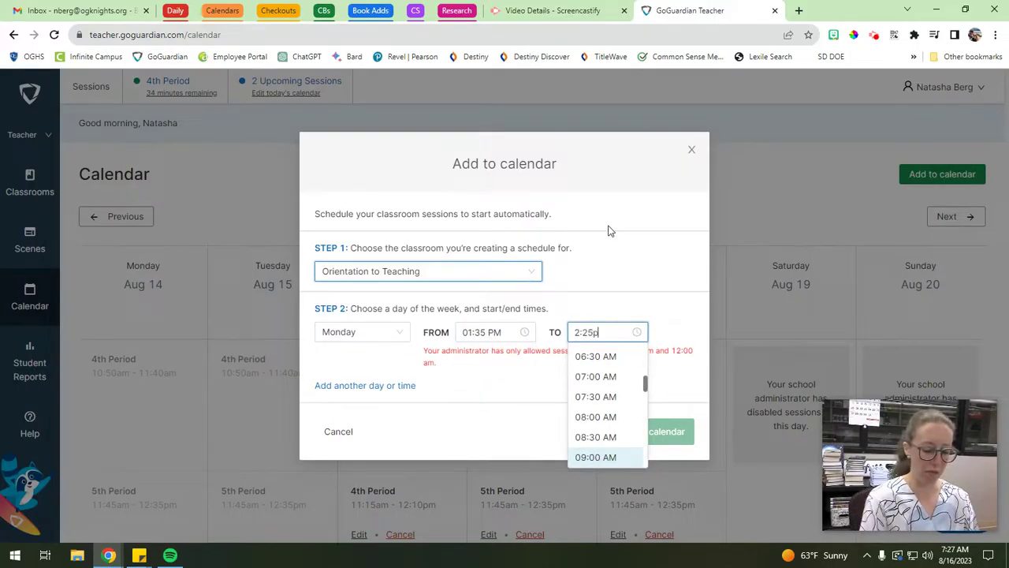
{"action": "type", "text": "m"}
{"action": "key", "text": "Return"}
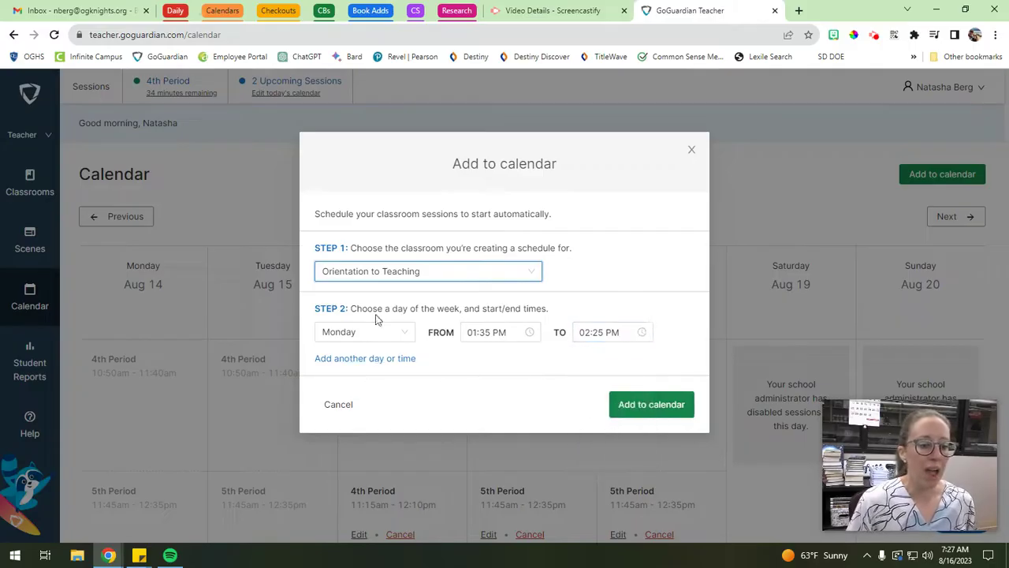
Step: Add a second day-and-time row, remove it again, and save the Monday session to the calendar
{"action": "left_click", "coordinate": [380, 359]}
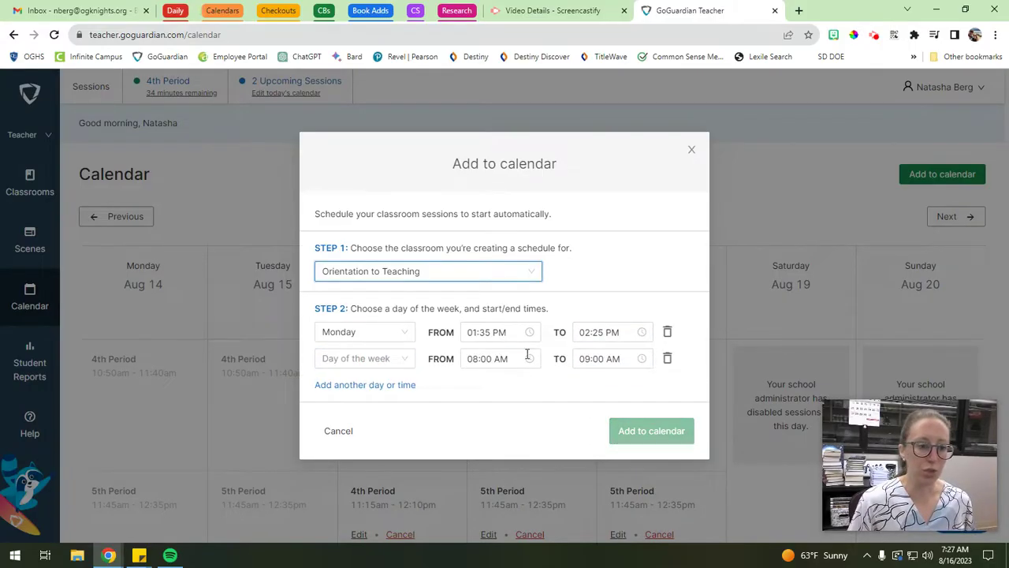
{"action": "left_click", "coordinate": [667, 359]}
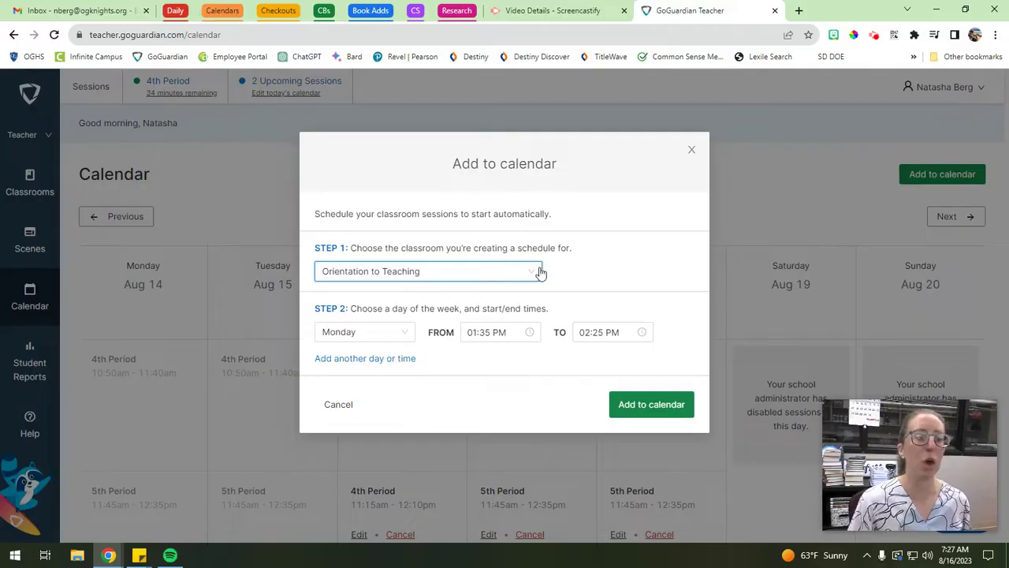
{"action": "left_click", "coordinate": [667, 403]}
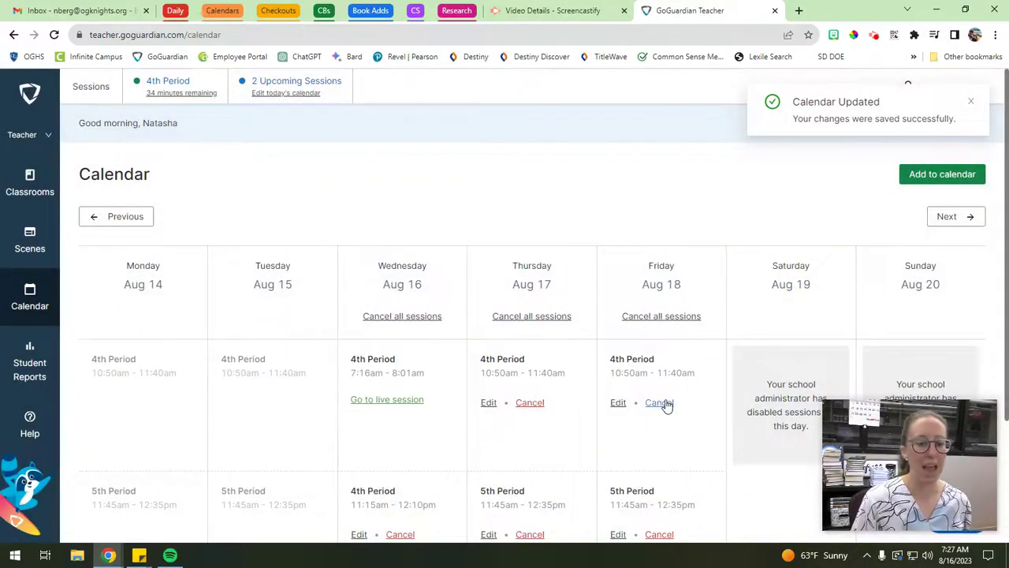
Step: Check the current week's calendar, reload it, and examine the week of Aug 21 for the Orientation to Teaching session
{"action": "scroll", "coordinate": [668, 394], "scroll_direction": "down", "scroll_amount": 2}
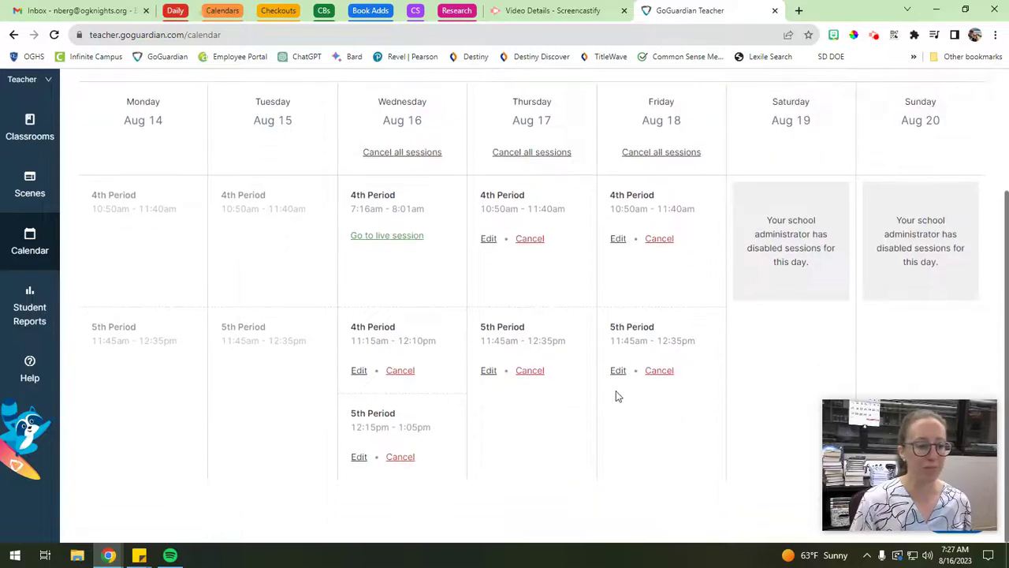
{"action": "scroll", "coordinate": [646, 386], "scroll_direction": "up", "scroll_amount": 2}
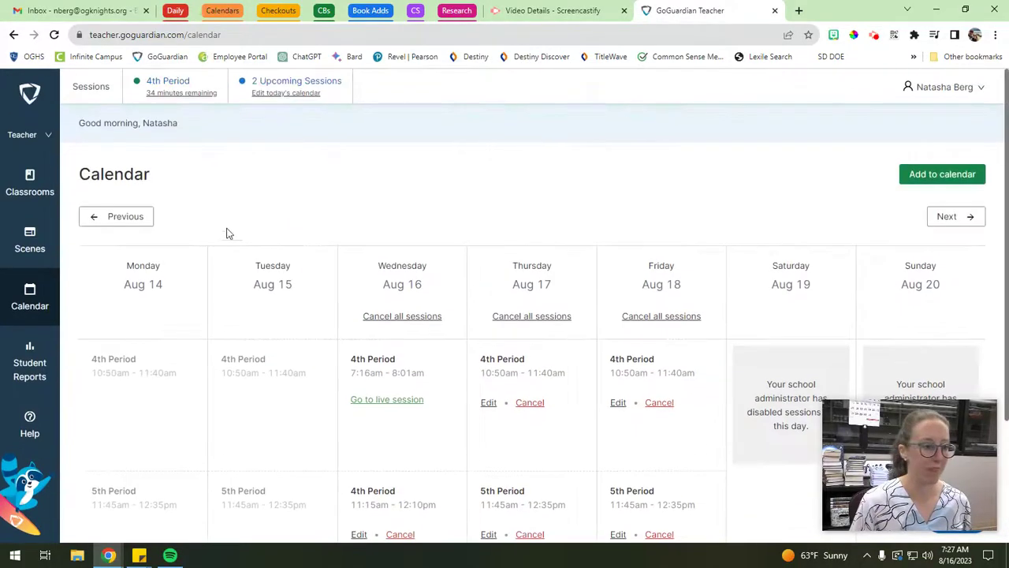
{"action": "scroll", "coordinate": [498, 253], "scroll_direction": "down", "scroll_amount": 2}
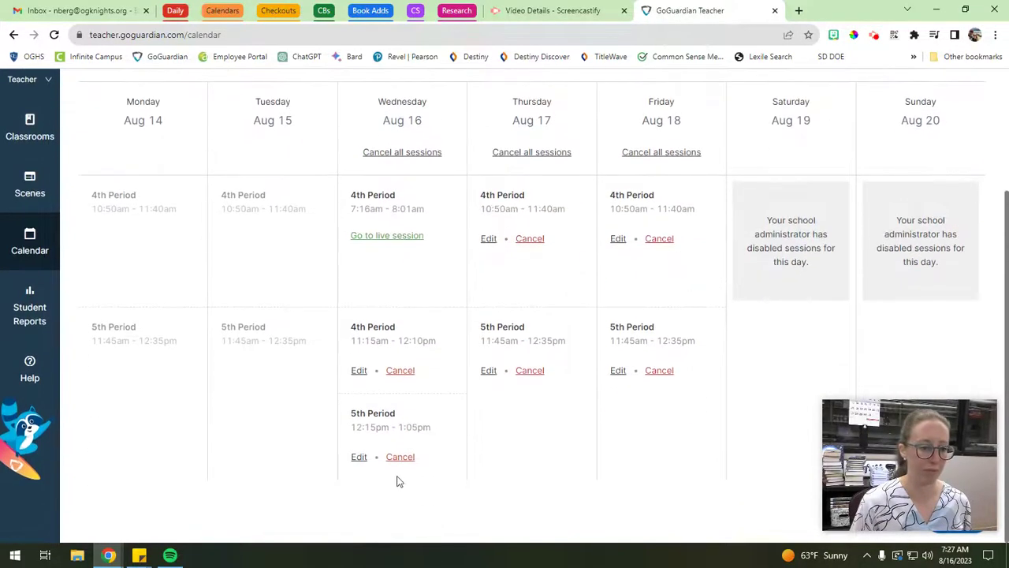
{"action": "left_click", "coordinate": [54, 35]}
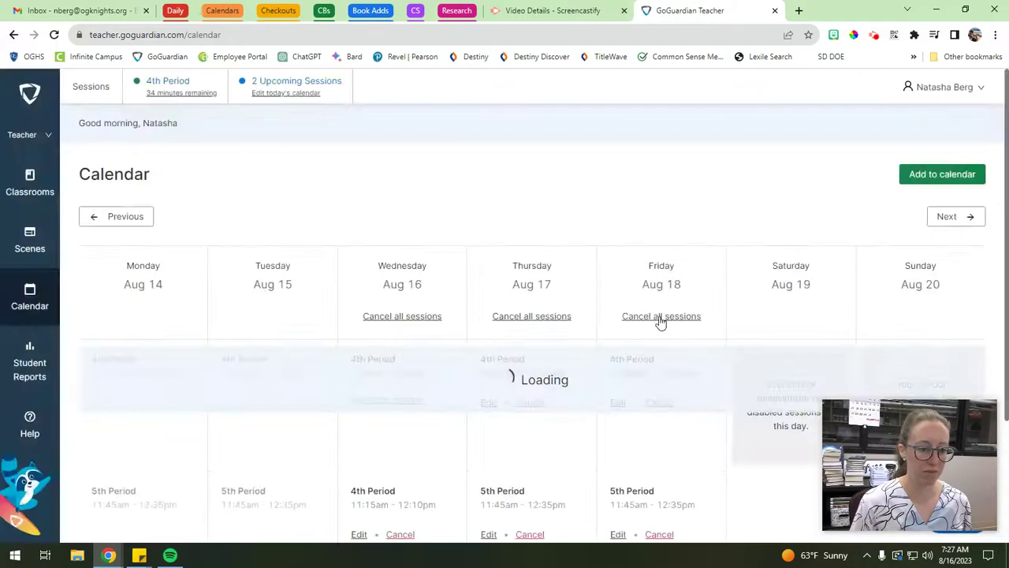
{"action": "scroll", "coordinate": [473, 260], "scroll_direction": "up", "scroll_amount": 1}
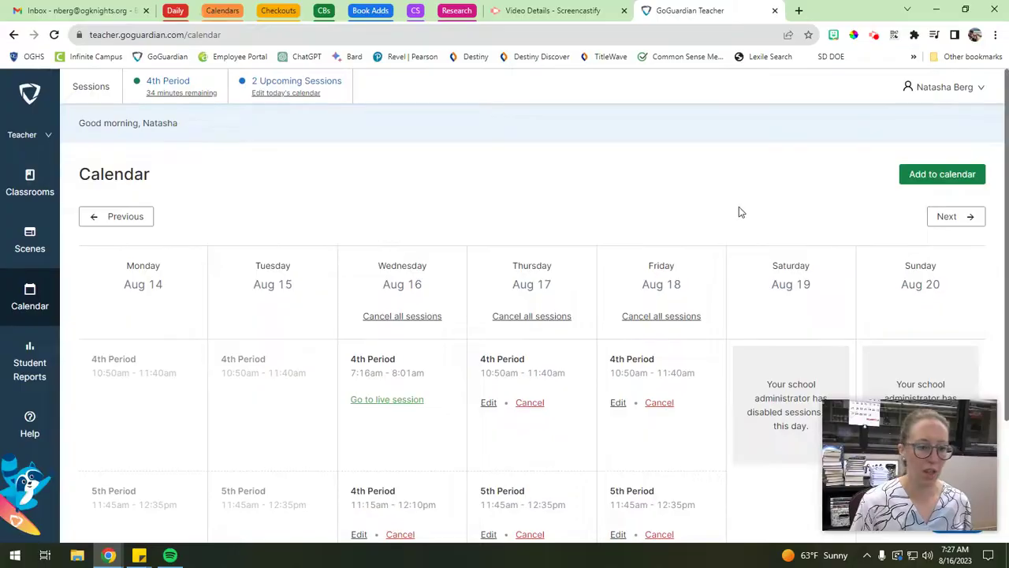
{"action": "left_click", "coordinate": [946, 216]}
{"action": "scroll", "coordinate": [292, 274], "scroll_direction": "down", "scroll_amount": 2}
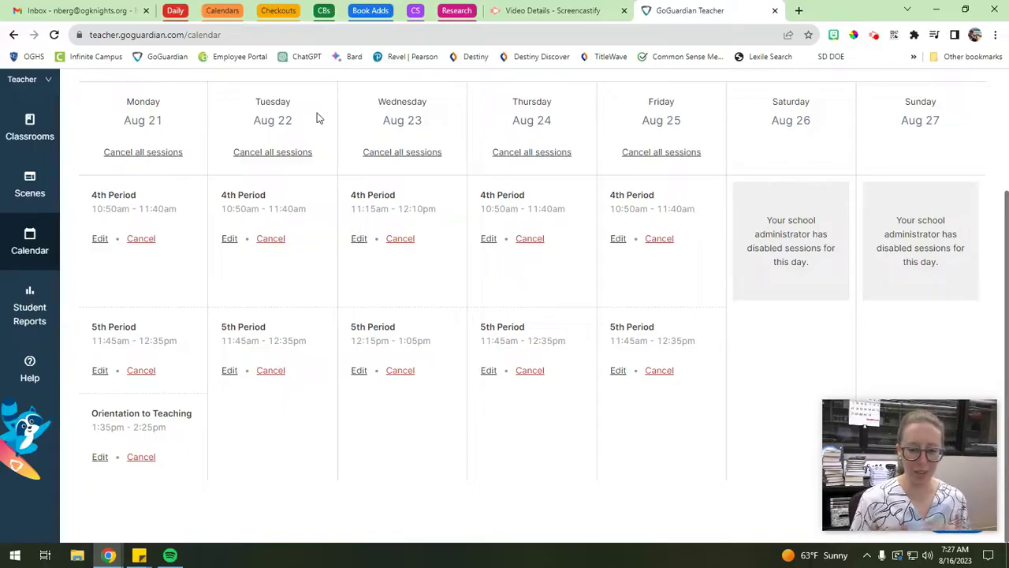
{"action": "scroll", "coordinate": [320, 118], "scroll_direction": "up", "scroll_amount": 3}
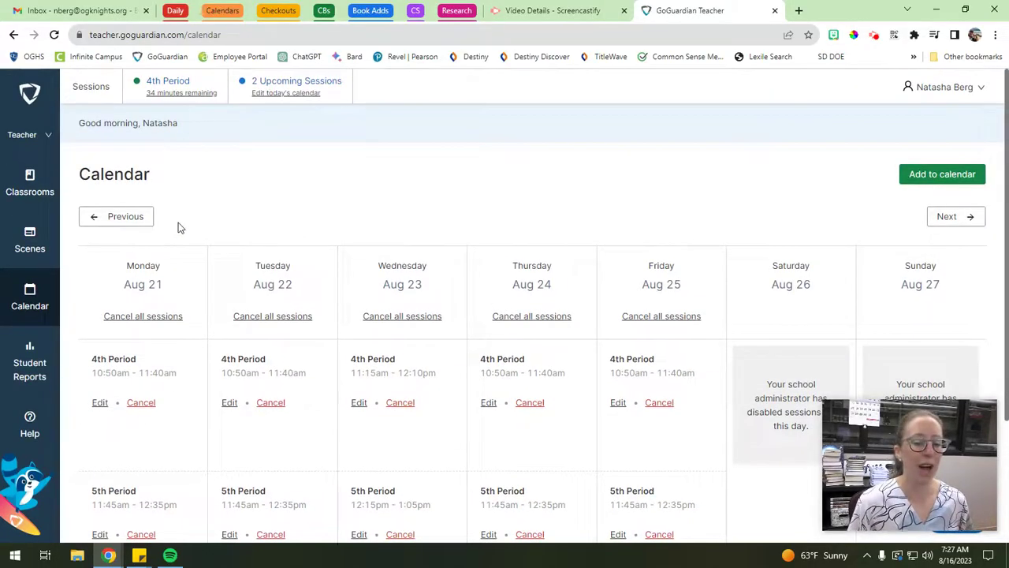
Step: Return to the classrooms overview and cancel all of today's upcoming scheduled sessions
{"action": "left_click", "coordinate": [40, 194]}
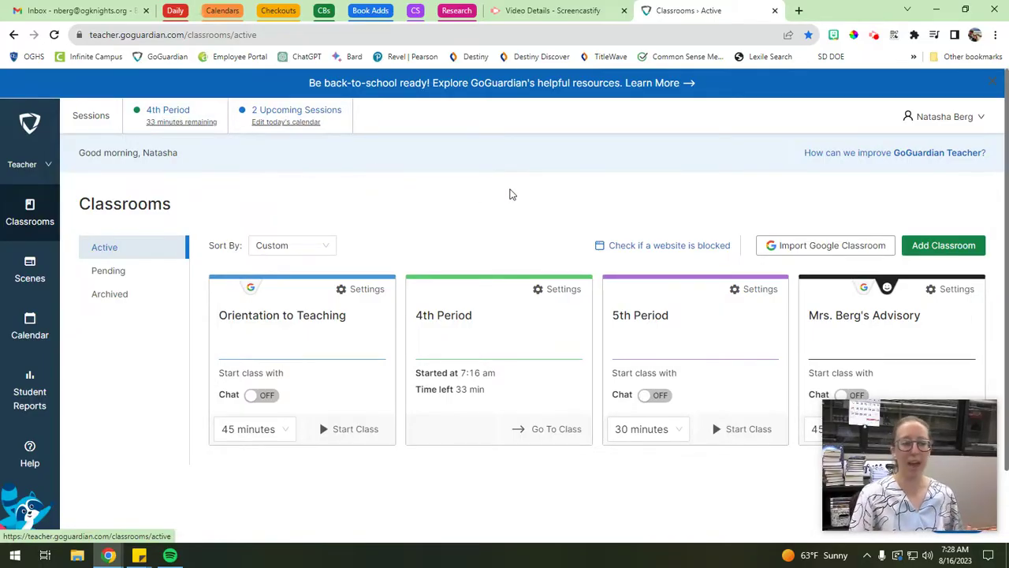
{"action": "left_click", "coordinate": [330, 117]}
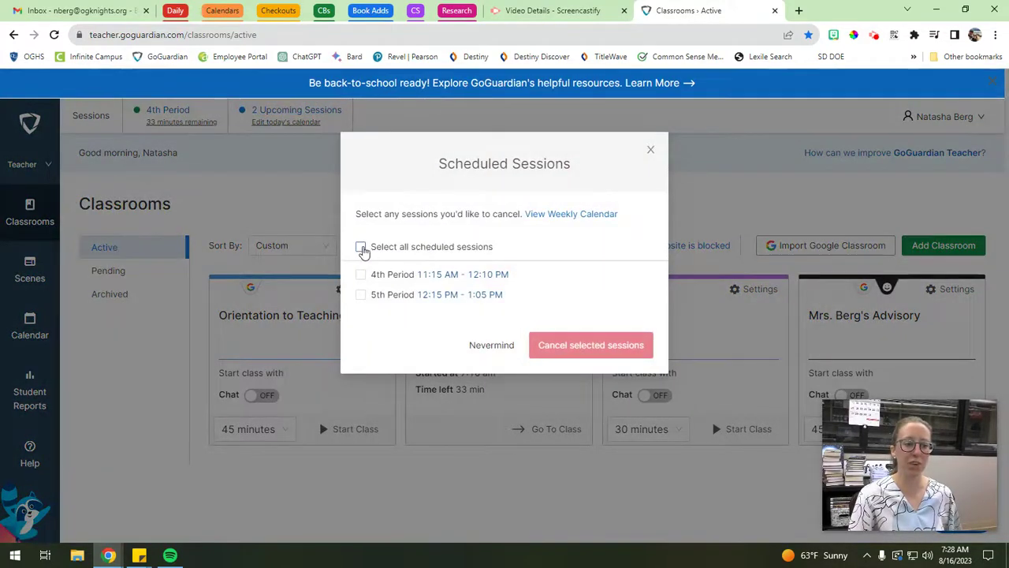
{"action": "left_click", "coordinate": [362, 248]}
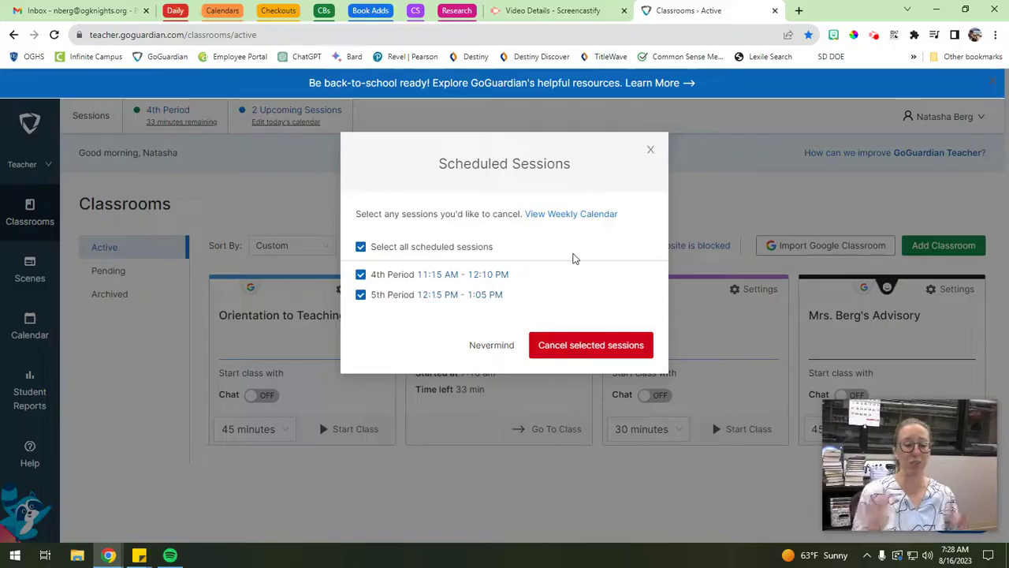
{"action": "left_click", "coordinate": [621, 347]}
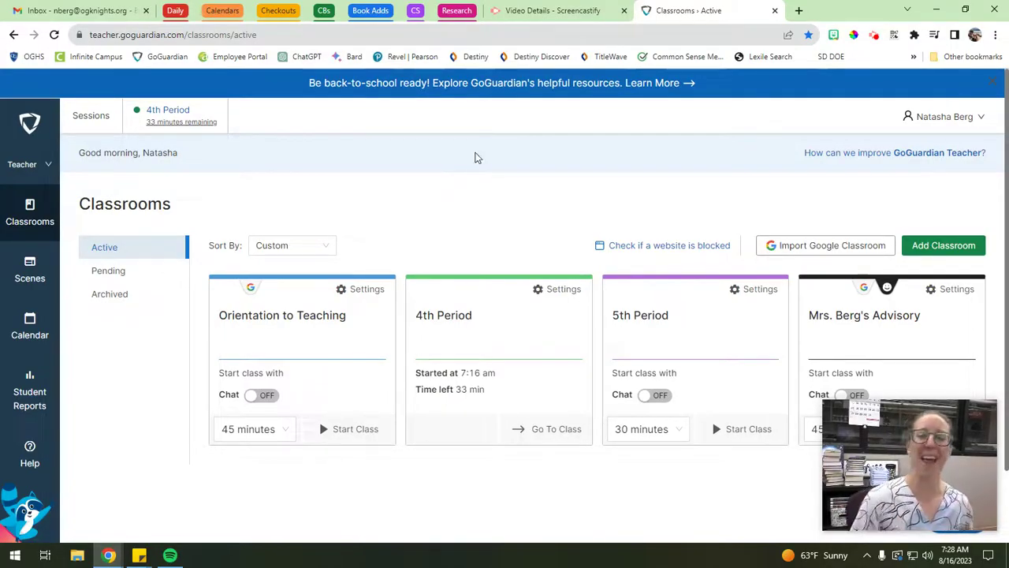
{"action": "left_click", "coordinate": [874, 36]}
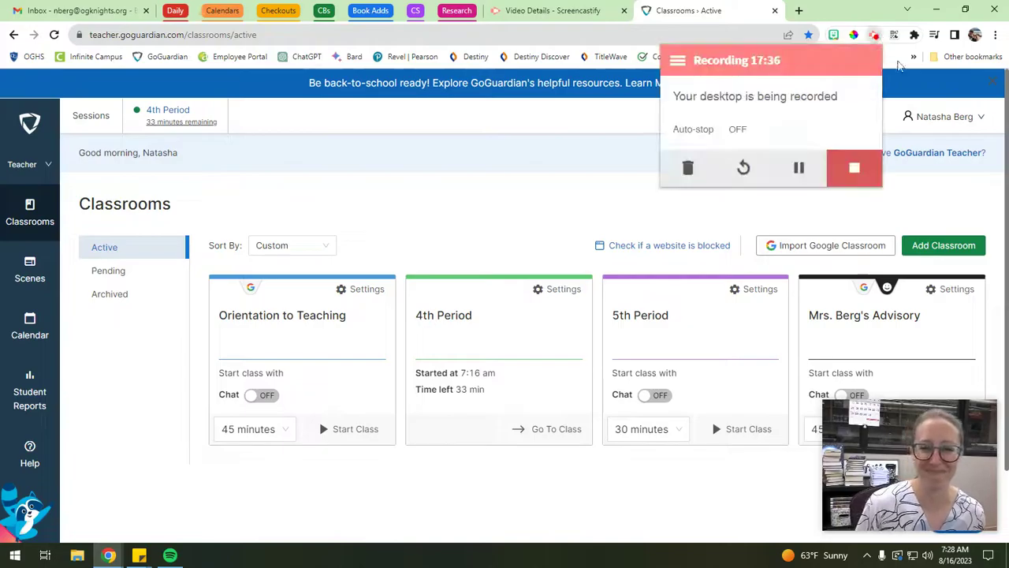